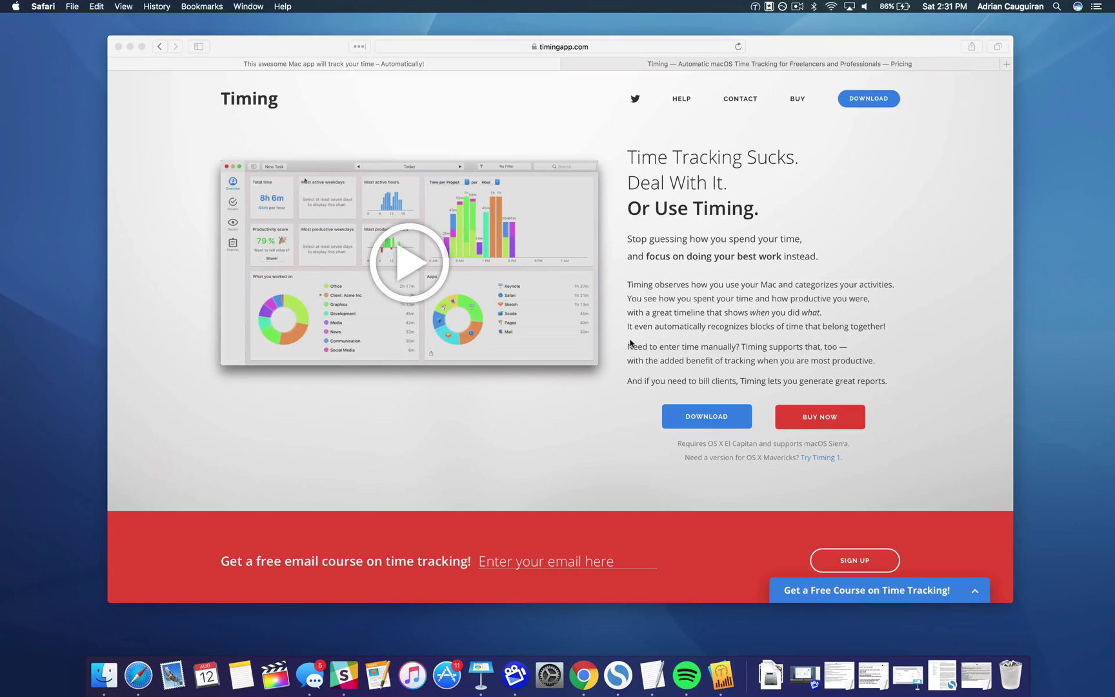
Scroll the timingapp.com homepage down to its eight-item Features section
scroll(631, 343, "down", 8)
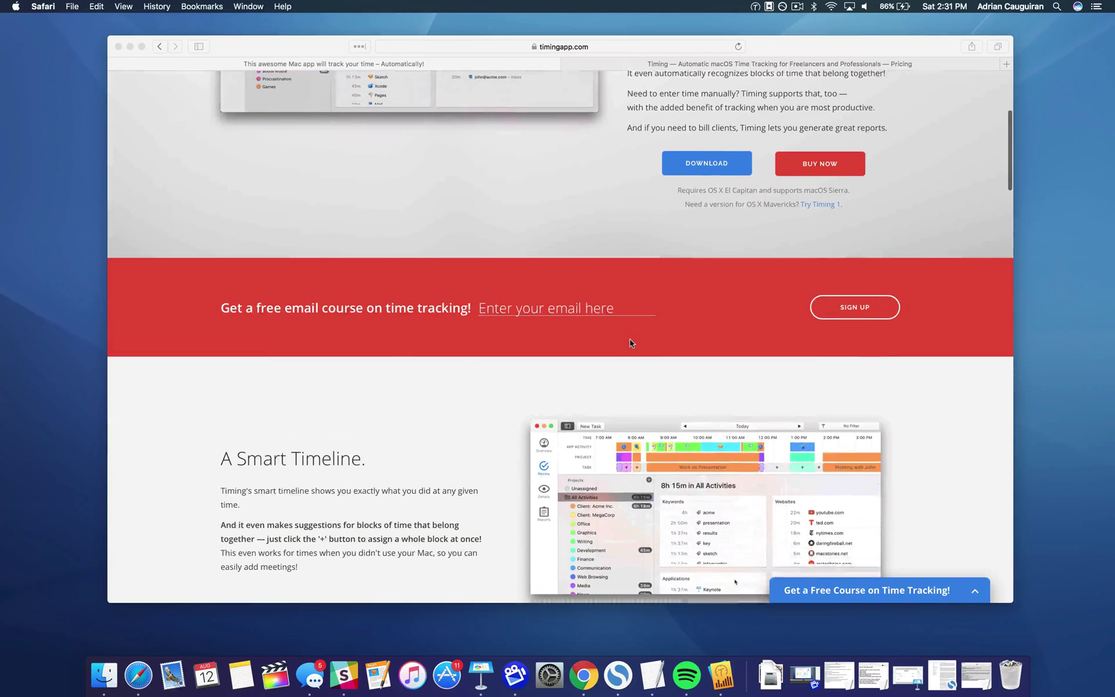
scroll(630, 343, "down", 5)
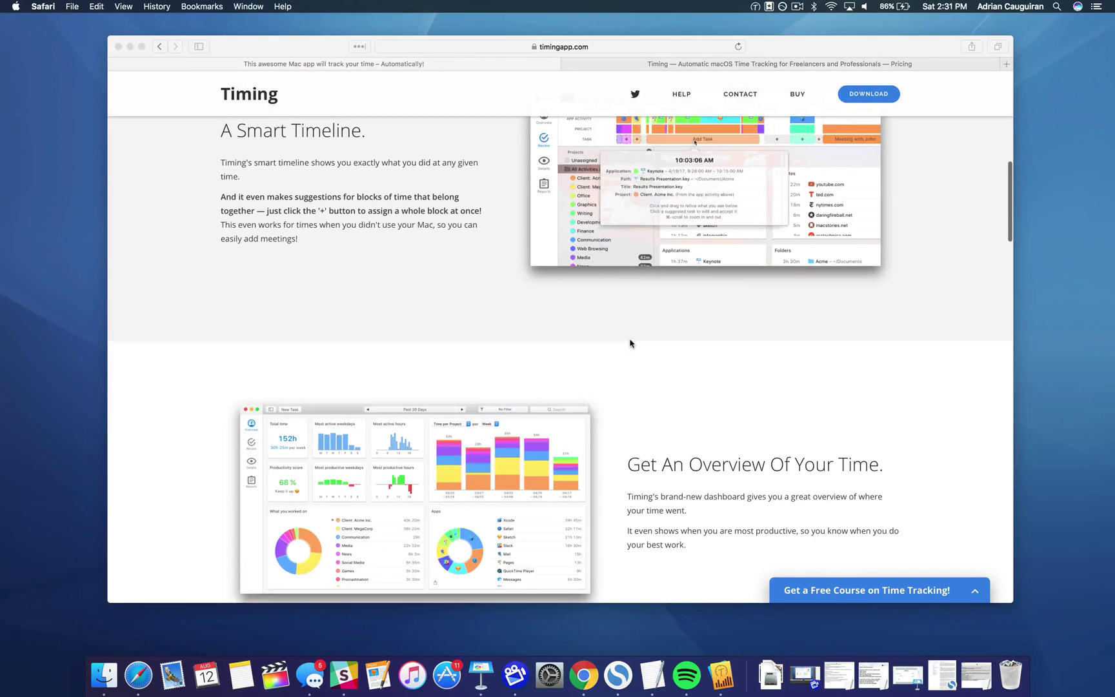
scroll(630, 343, "down", 2)
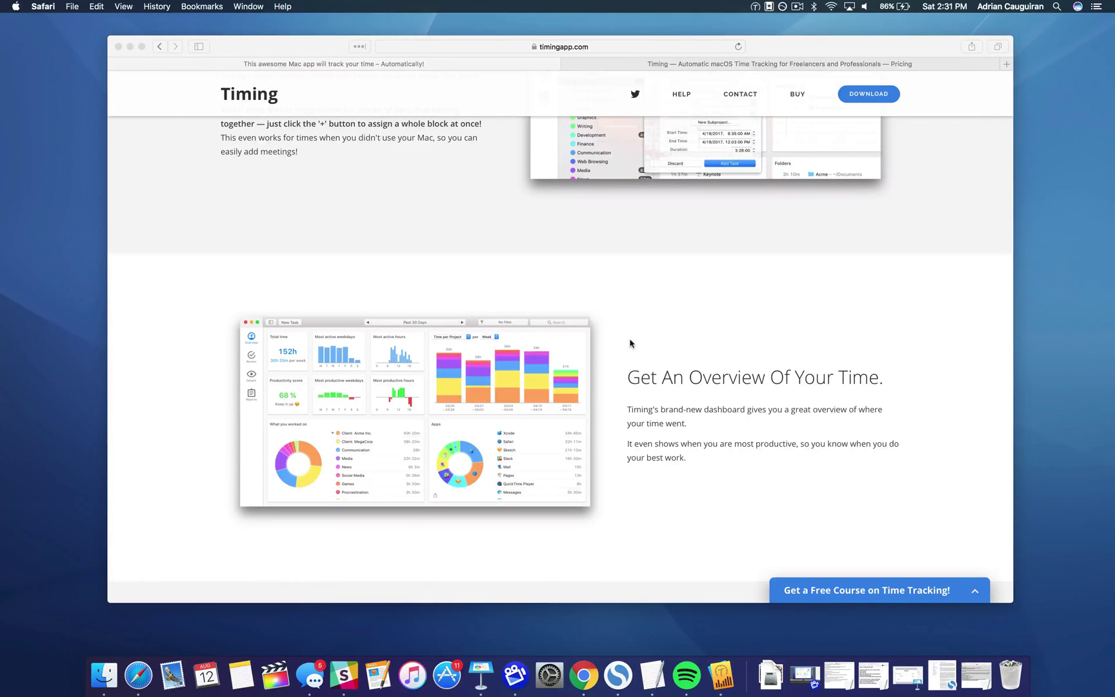
scroll(630, 343, "down", 8)
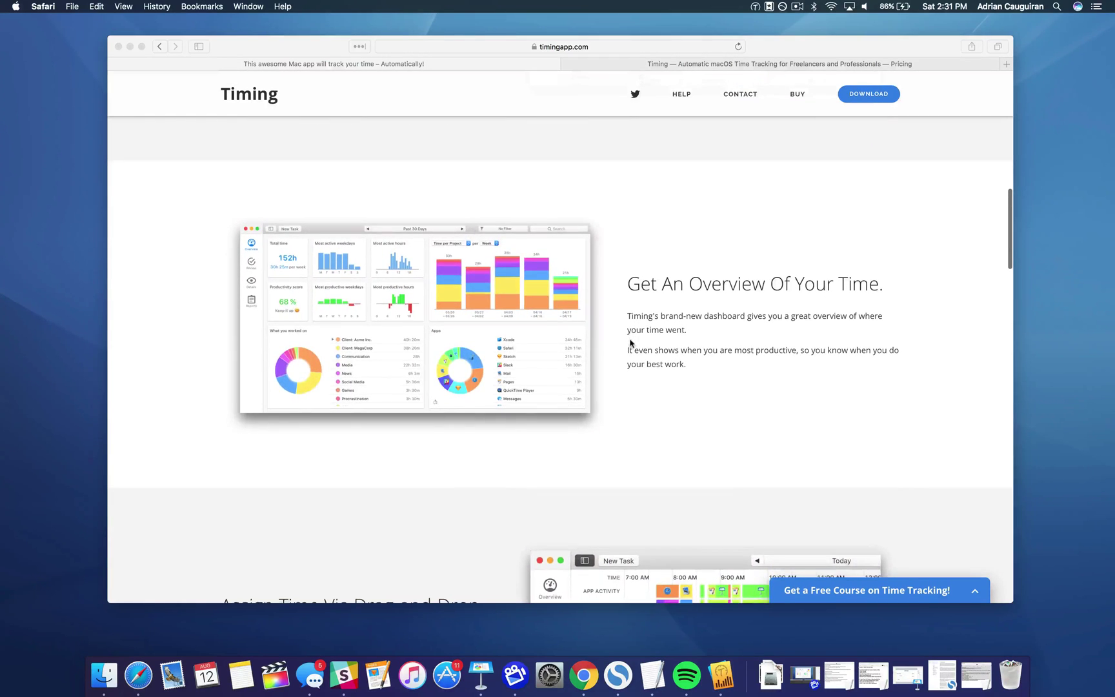
scroll(630, 343, "down", 14)
scroll(630, 343, "down", 6)
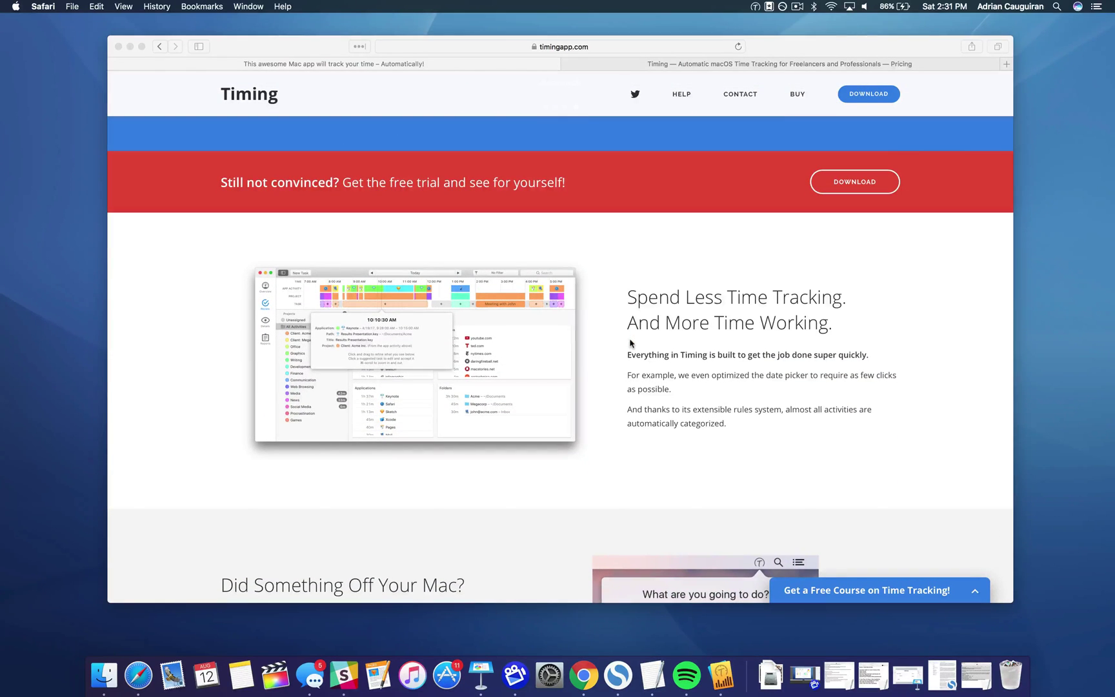
scroll(630, 343, "down", 2)
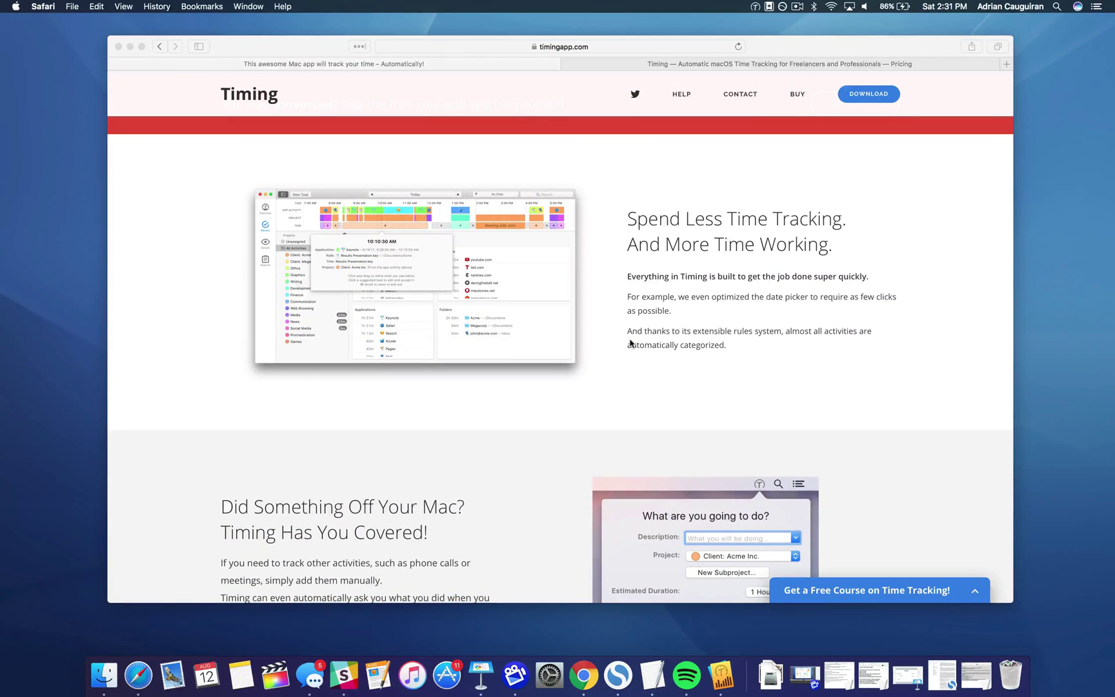
scroll(630, 343, "down", 5)
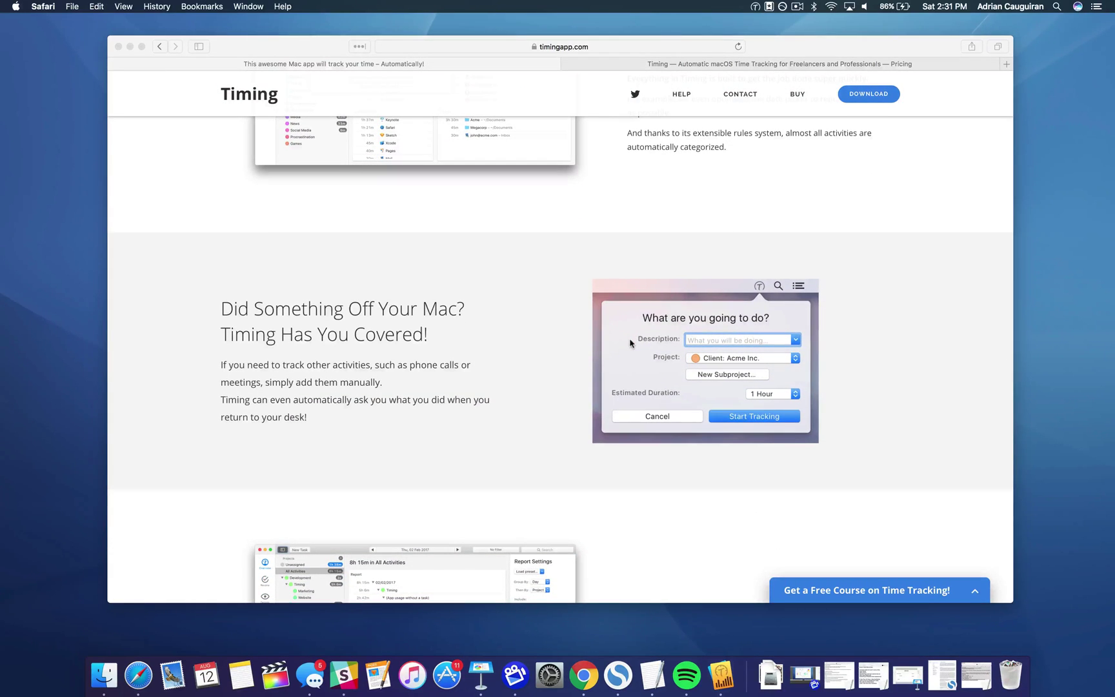
scroll(630, 343, "down", 9)
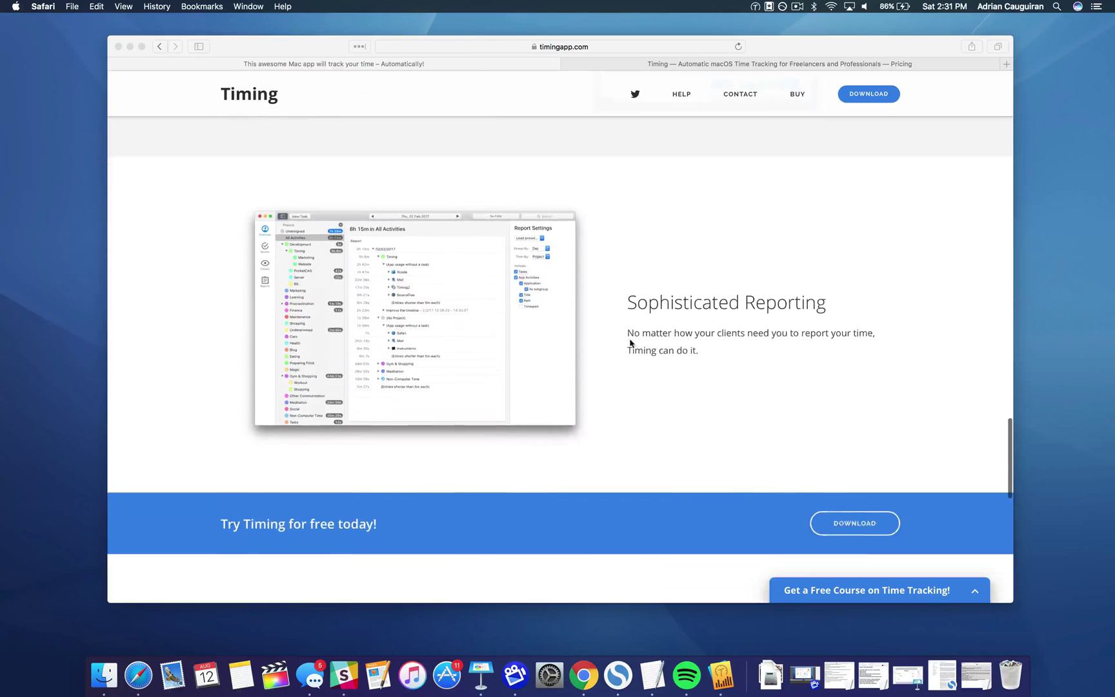
scroll(631, 343, "down", 14)
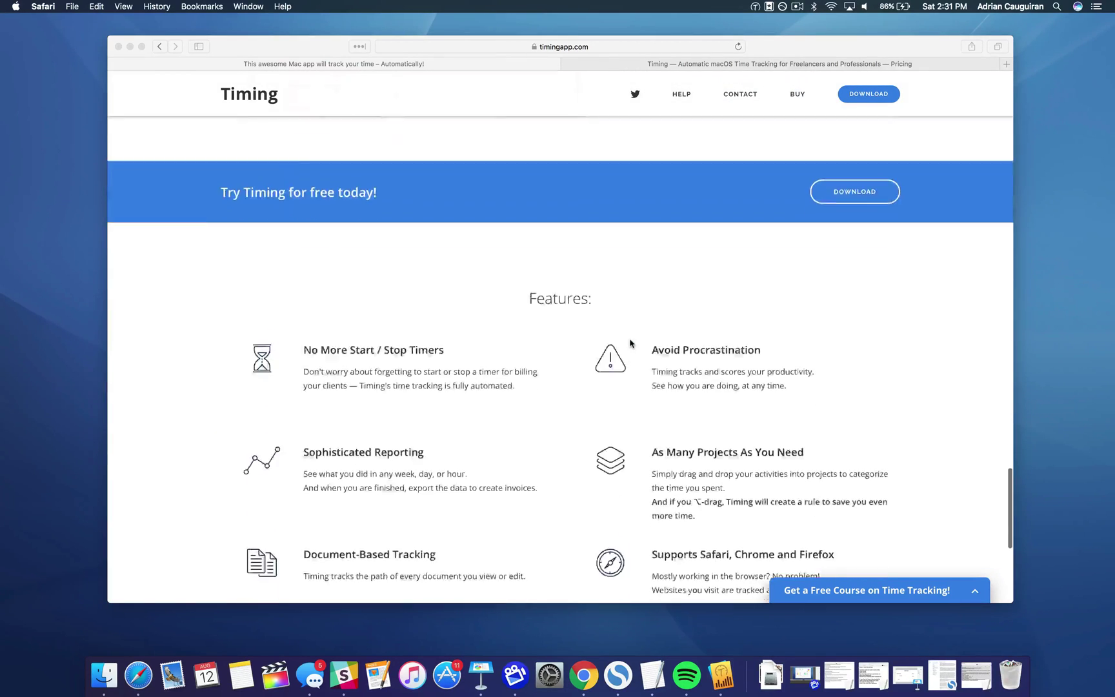
scroll(631, 344, "up", 2)
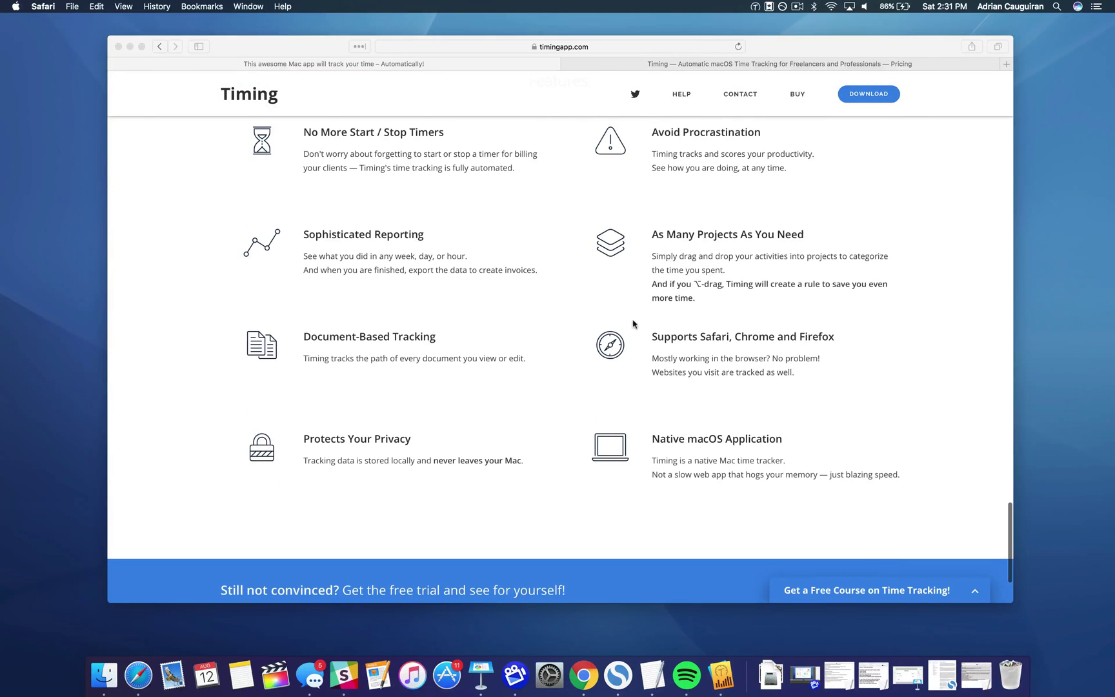
scroll(359, 224, "up", 2)
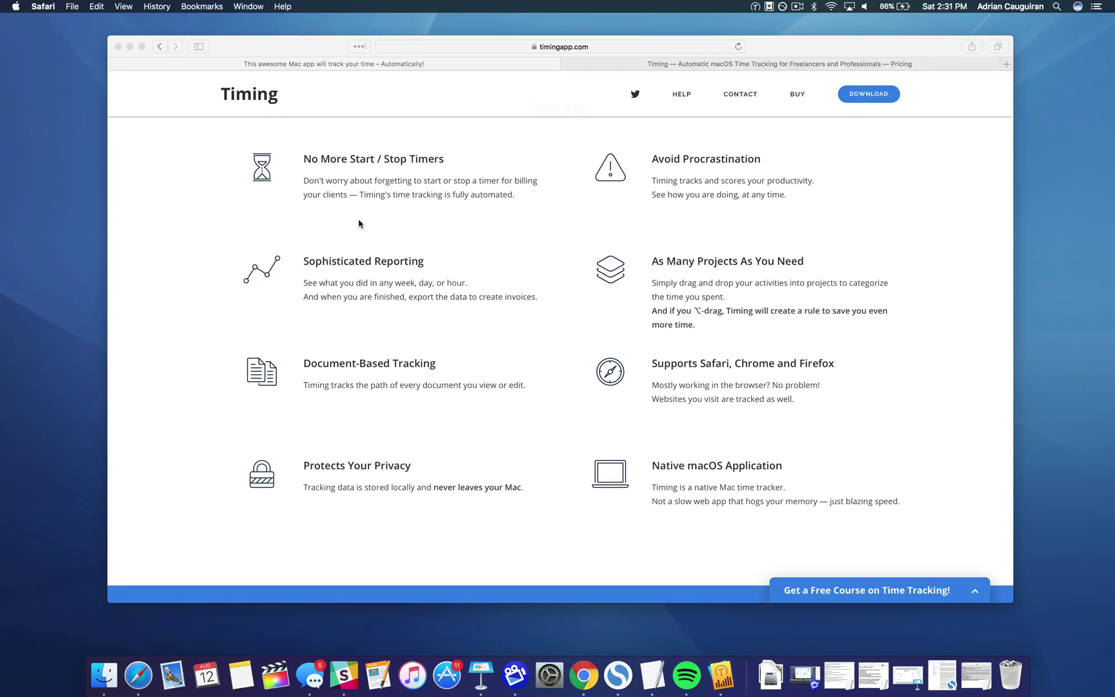
Minimize Safari and bring Timing's This Month Overview dashboard to the front
left_click(131, 49)
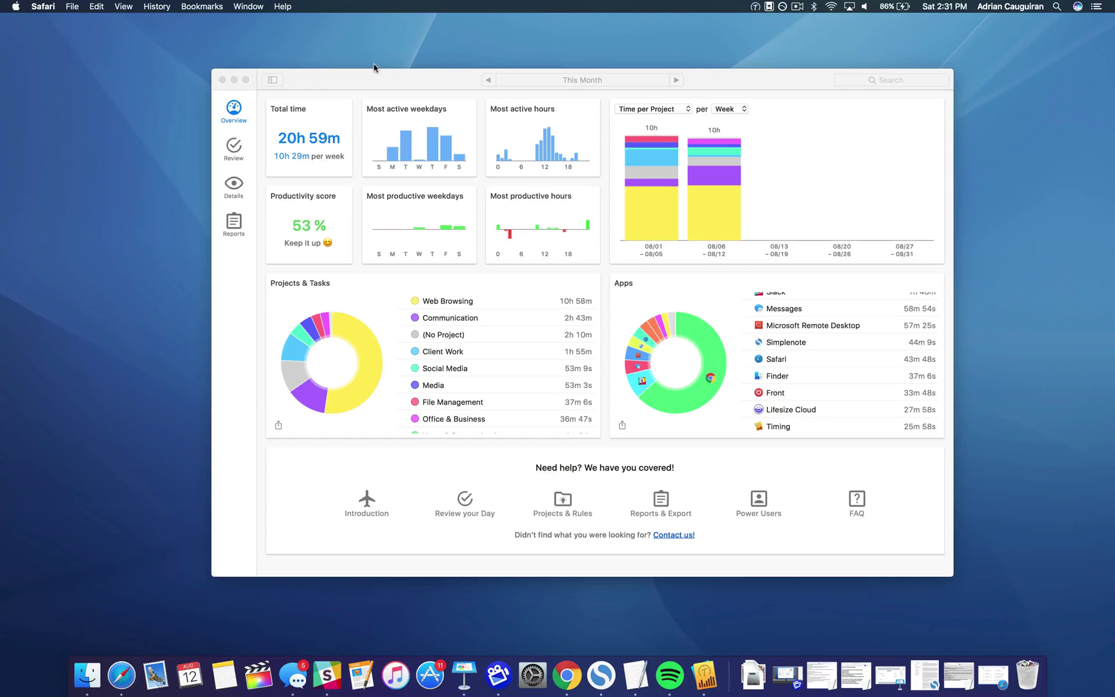
left_click(374, 81)
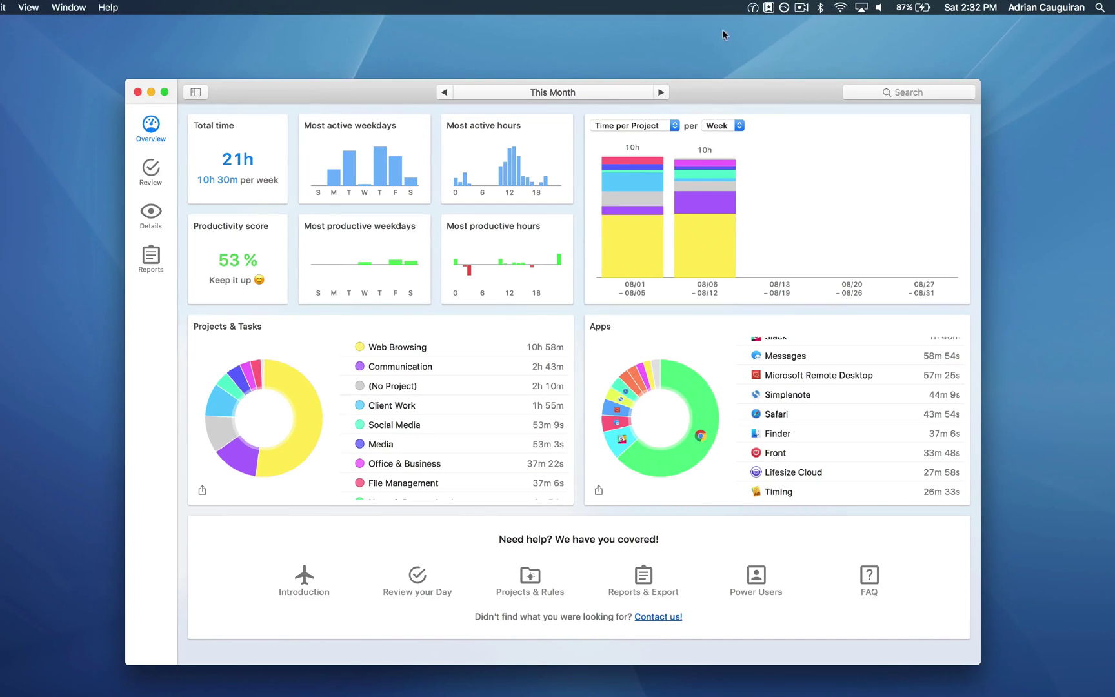
left_click(753, 9)
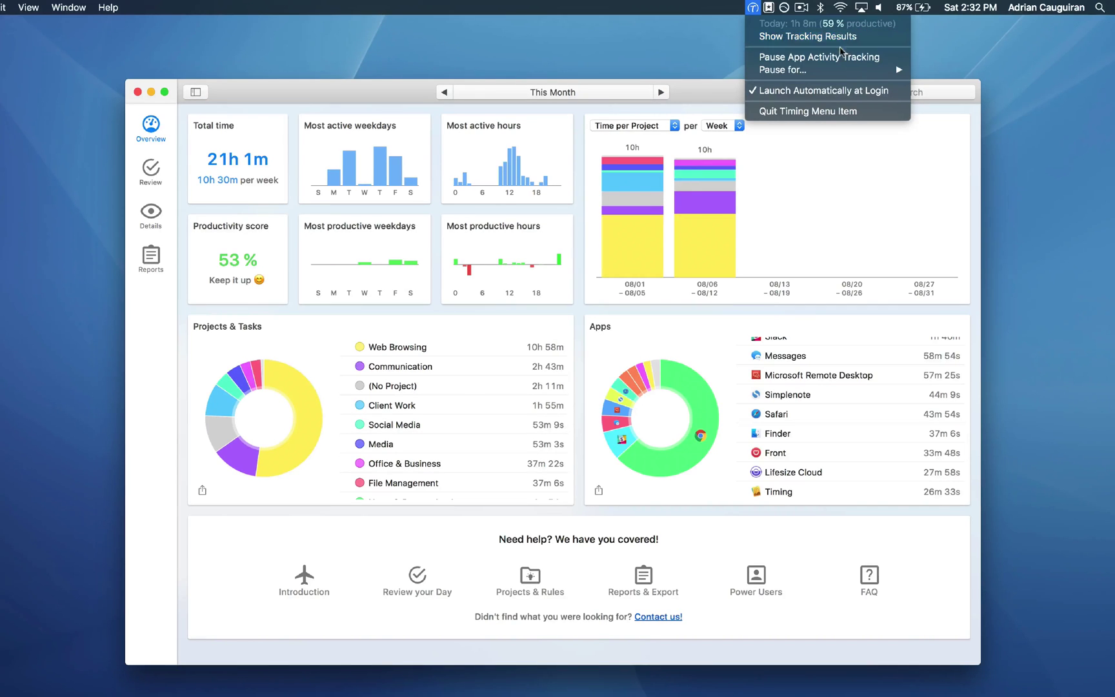
mouse_move(820, 69)
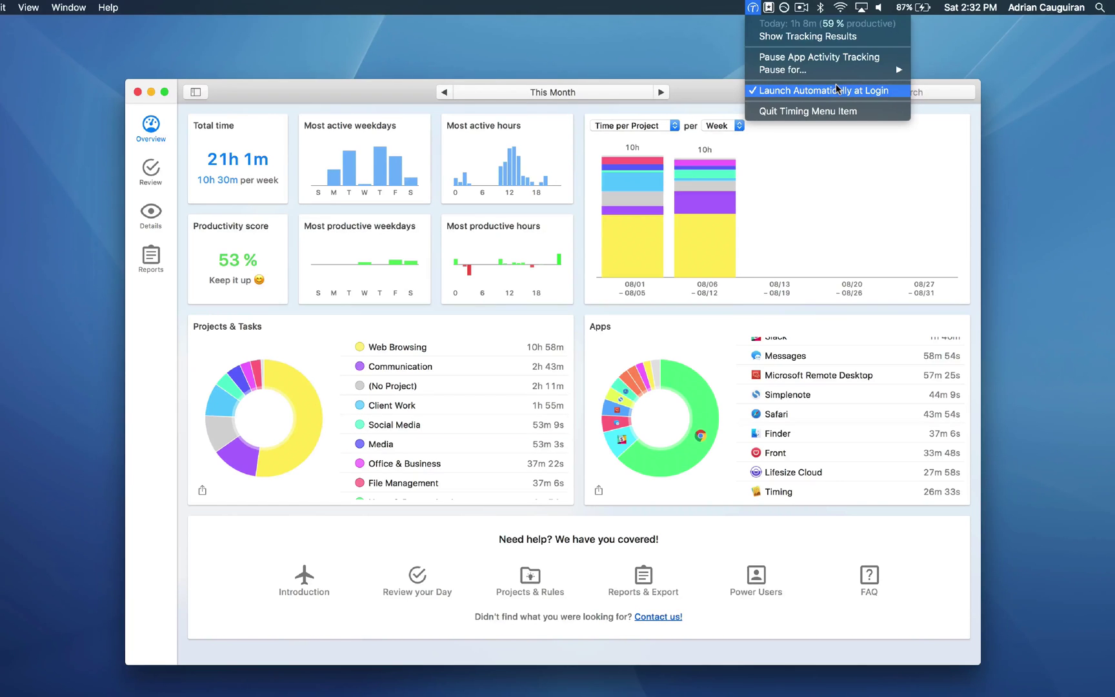
left_click(709, 100)
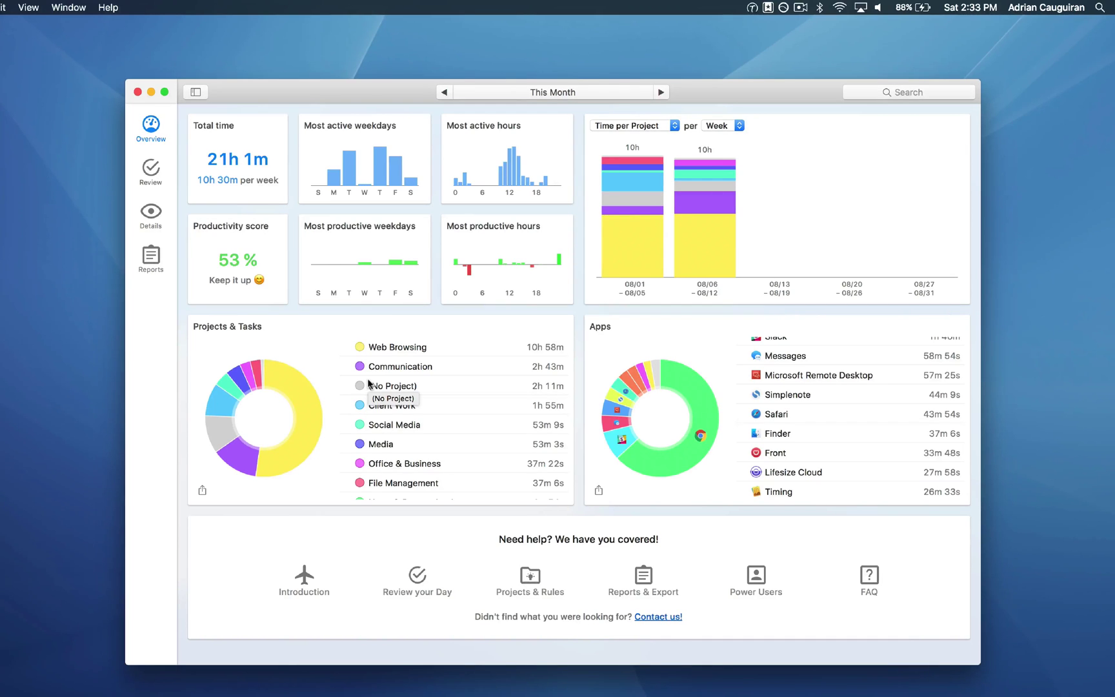
Change the Overview date range from This Month to the Past 90 Days preset
left_click(575, 90)
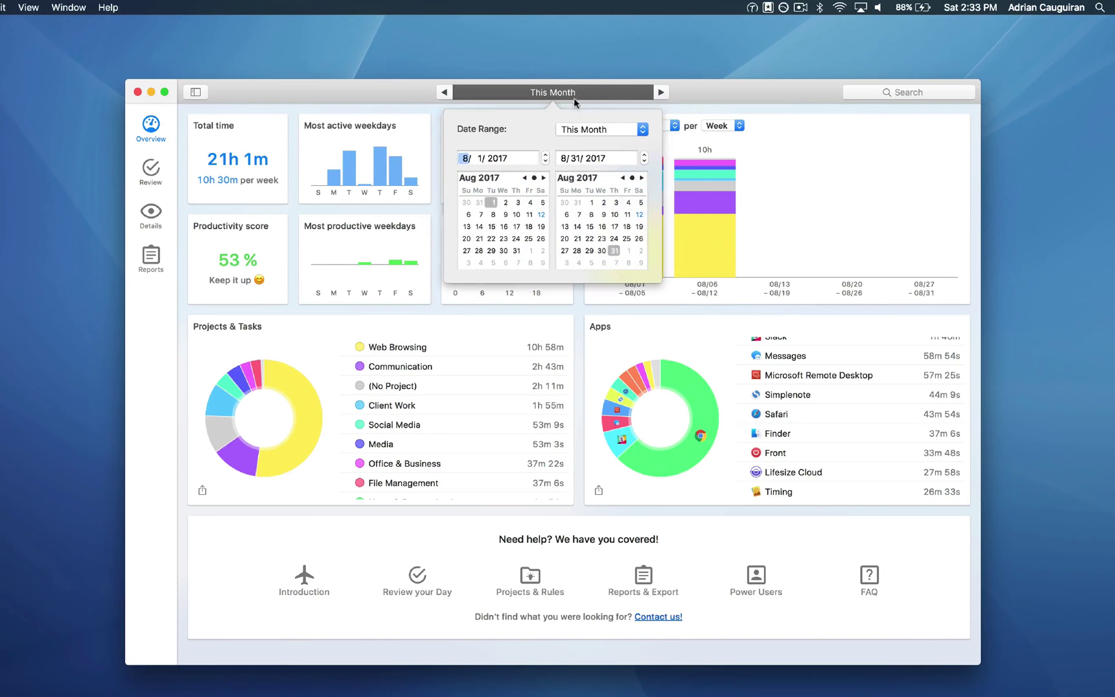
left_click(586, 134)
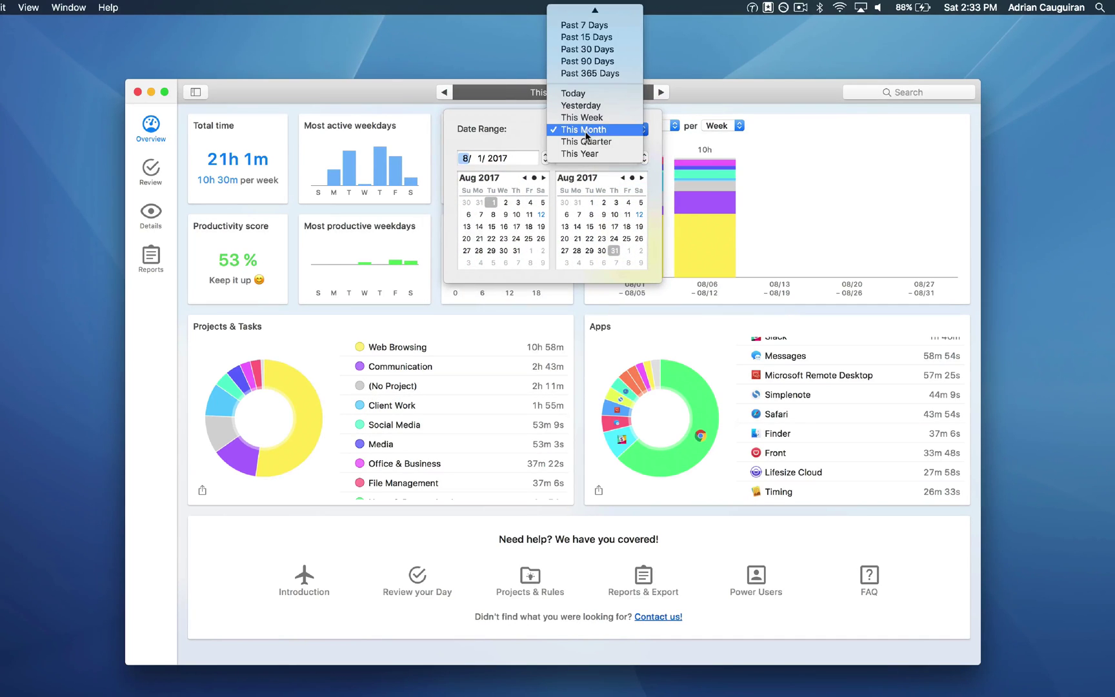
left_click(599, 64)
left_click(728, 94)
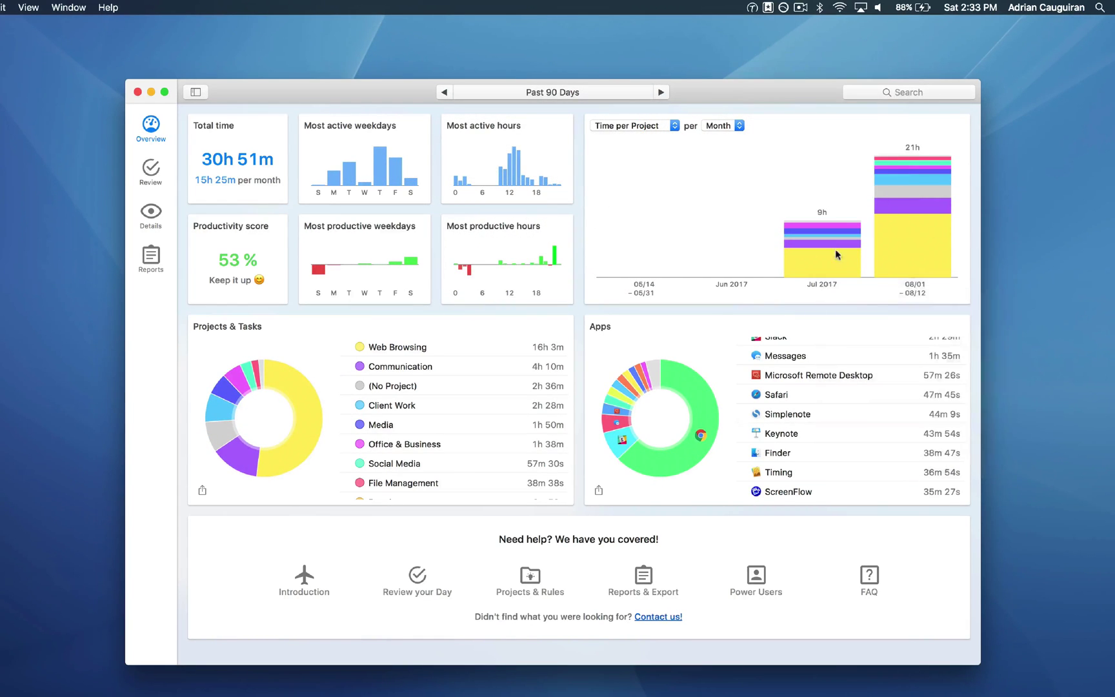
mouse_move(898, 258)
mouse_move(516, 173)
mouse_move(514, 198)
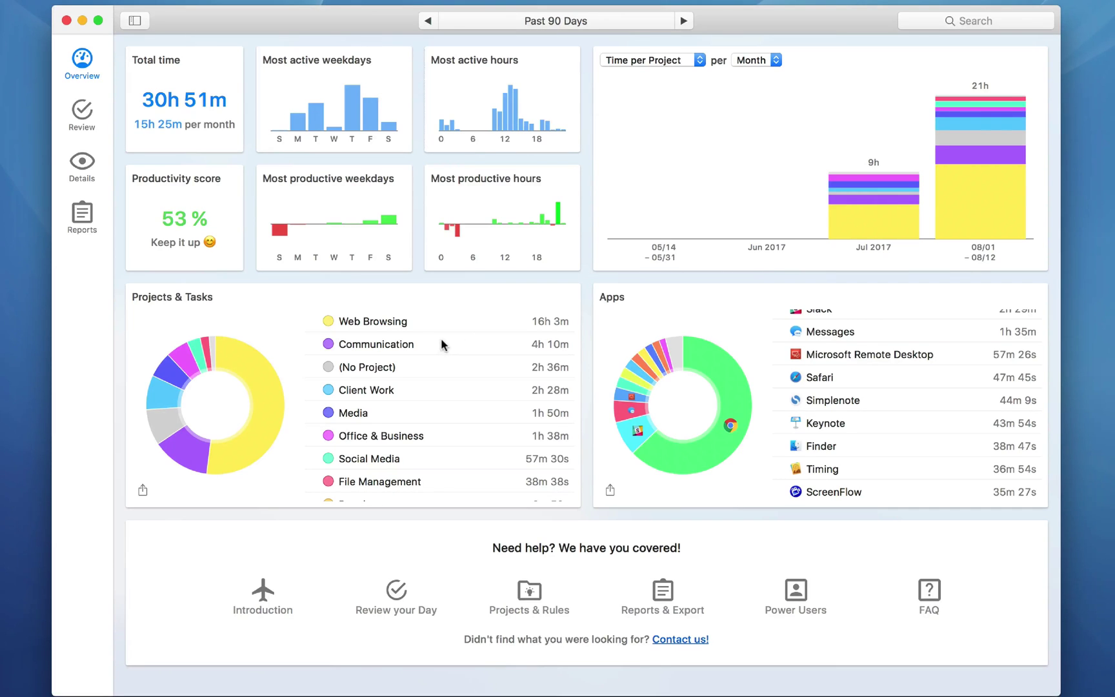
scroll(441, 342, "down", 3)
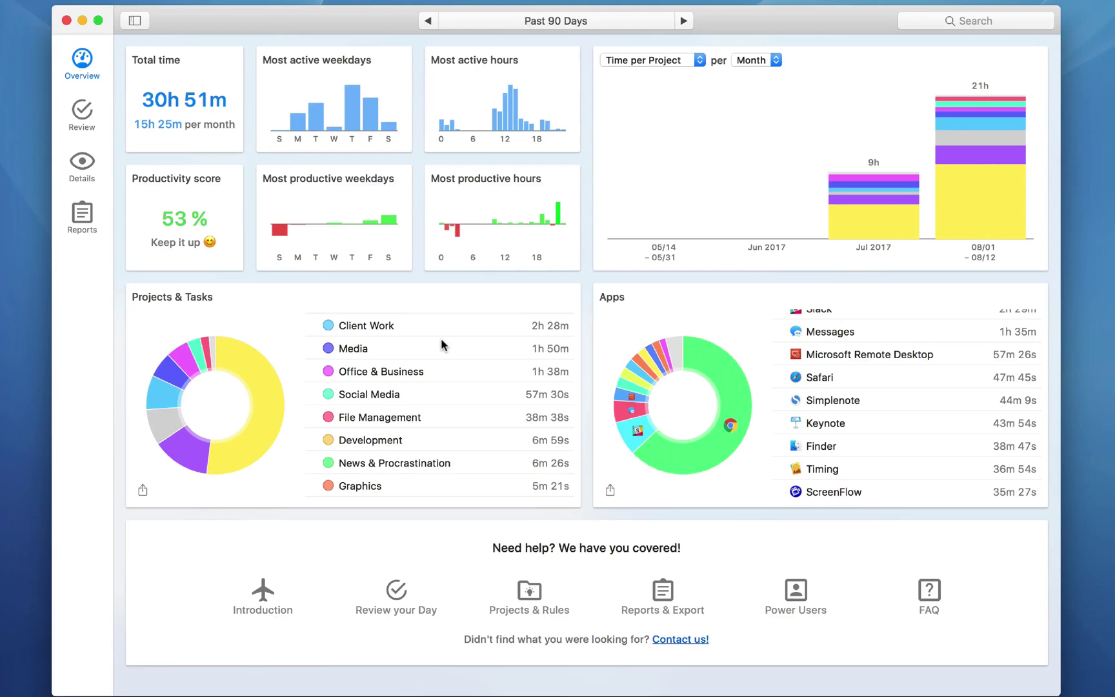
scroll(441, 337, "up", 1)
mouse_move(256, 376)
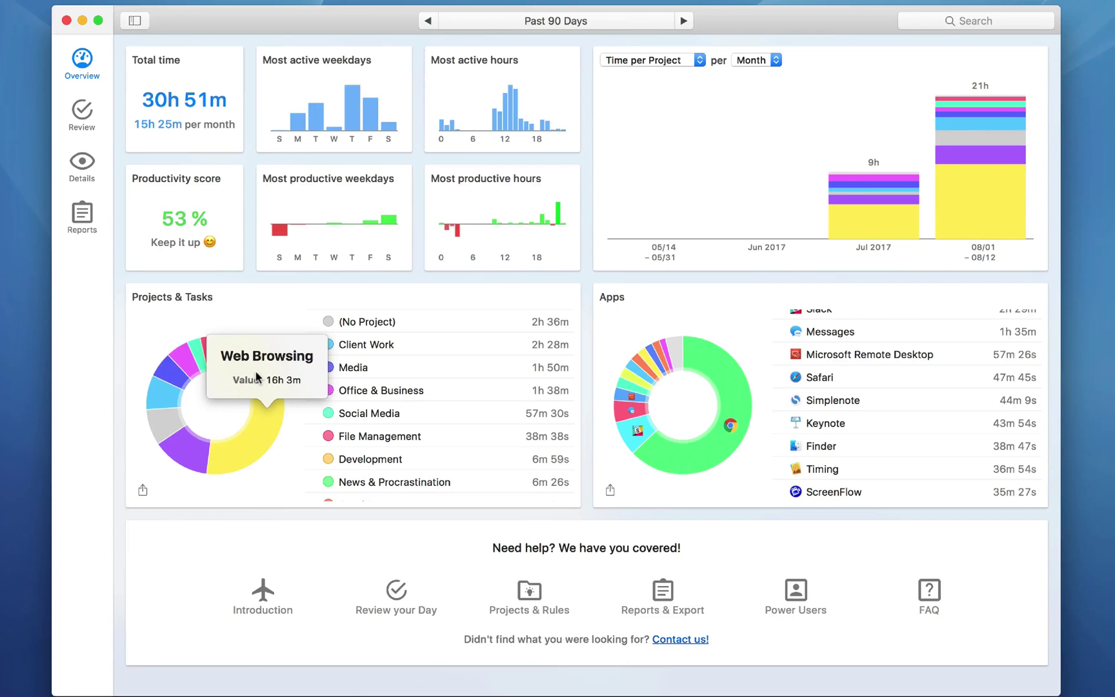
scroll(865, 458, "up", 2)
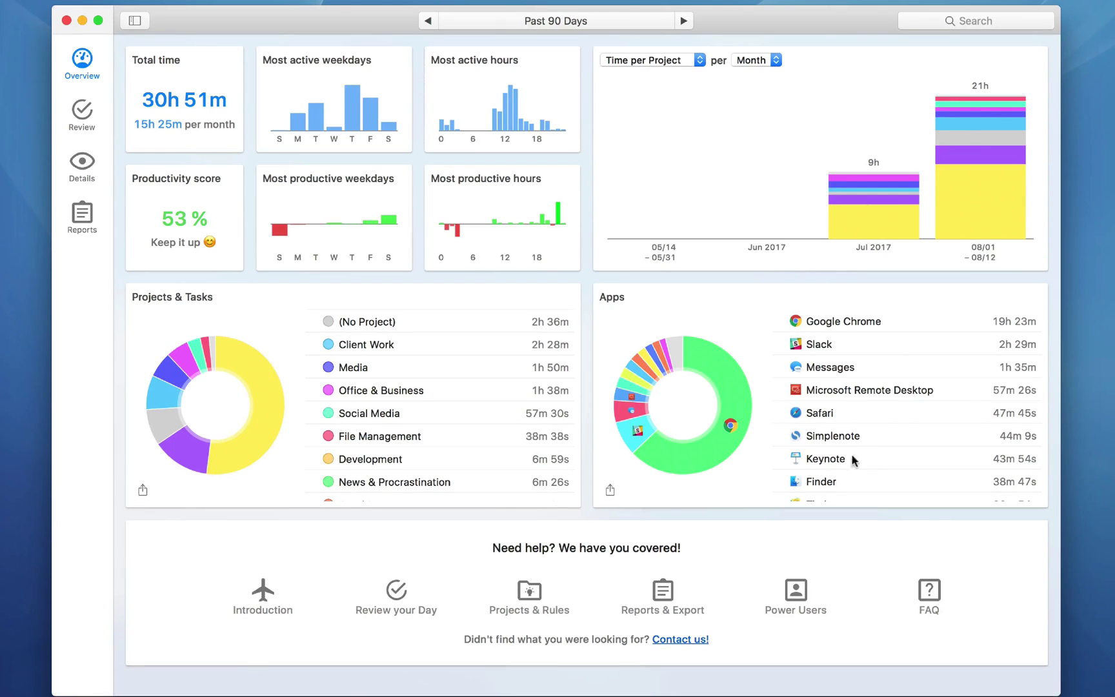
mouse_move(632, 415)
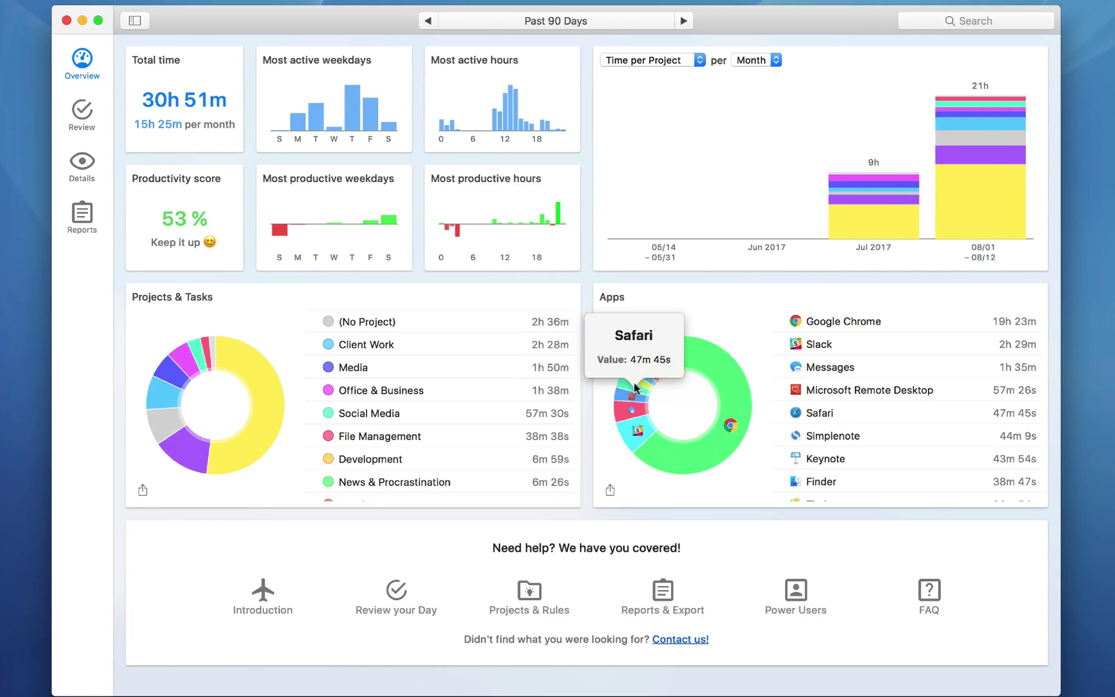
mouse_move(664, 355)
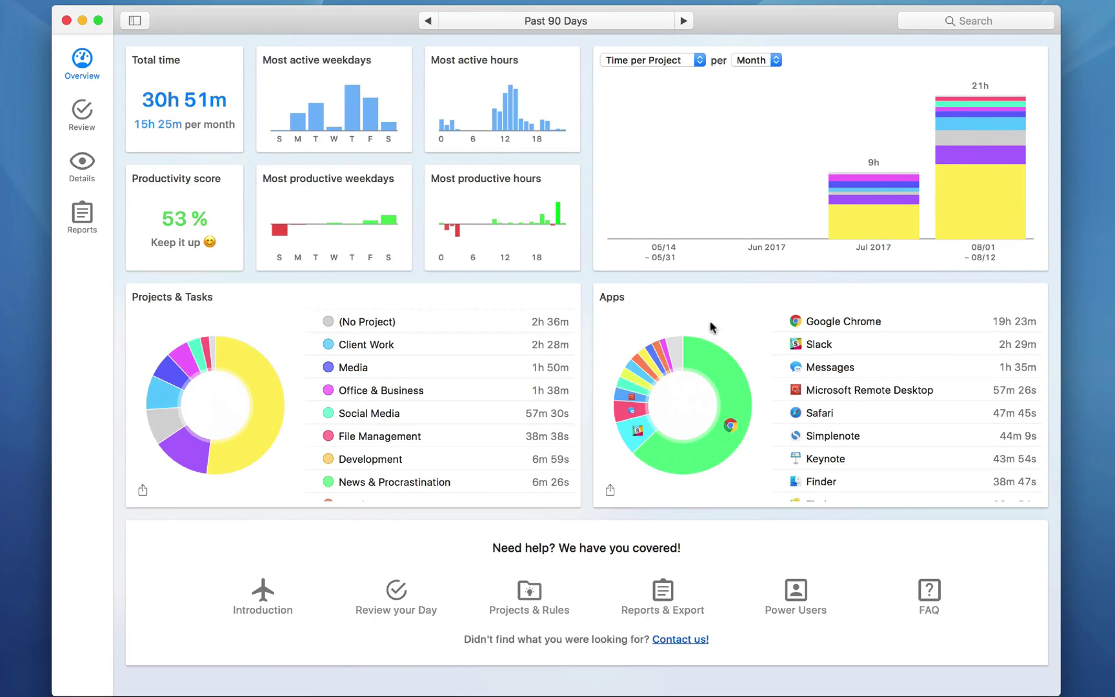
mouse_move(967, 230)
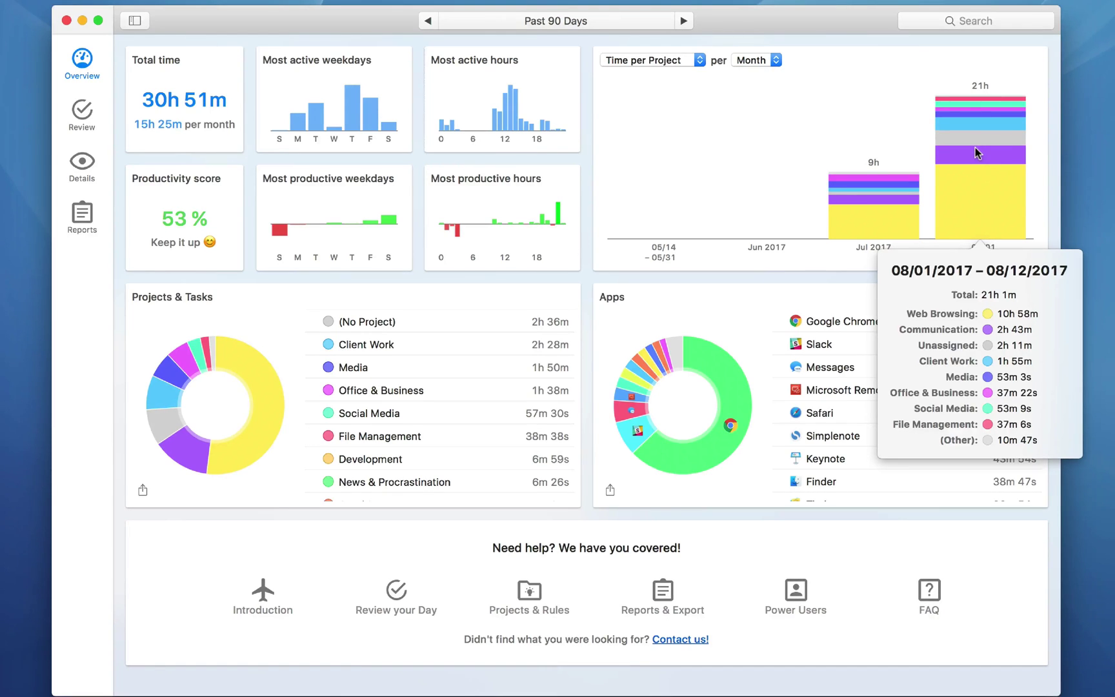
left_click(84, 127)
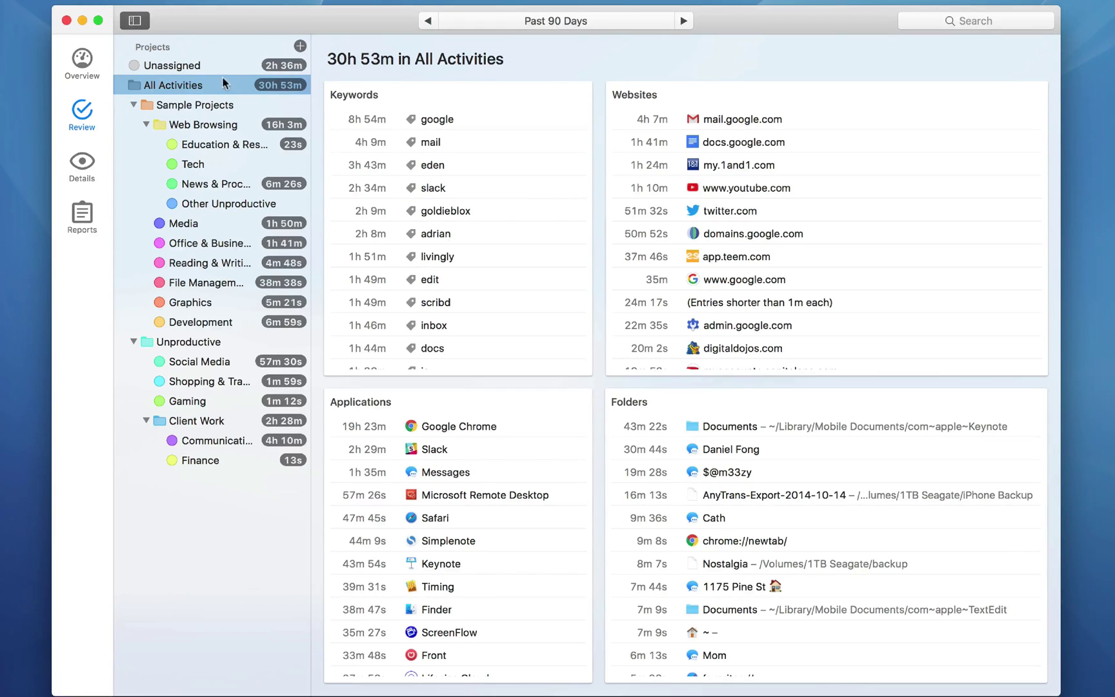
left_click(213, 125)
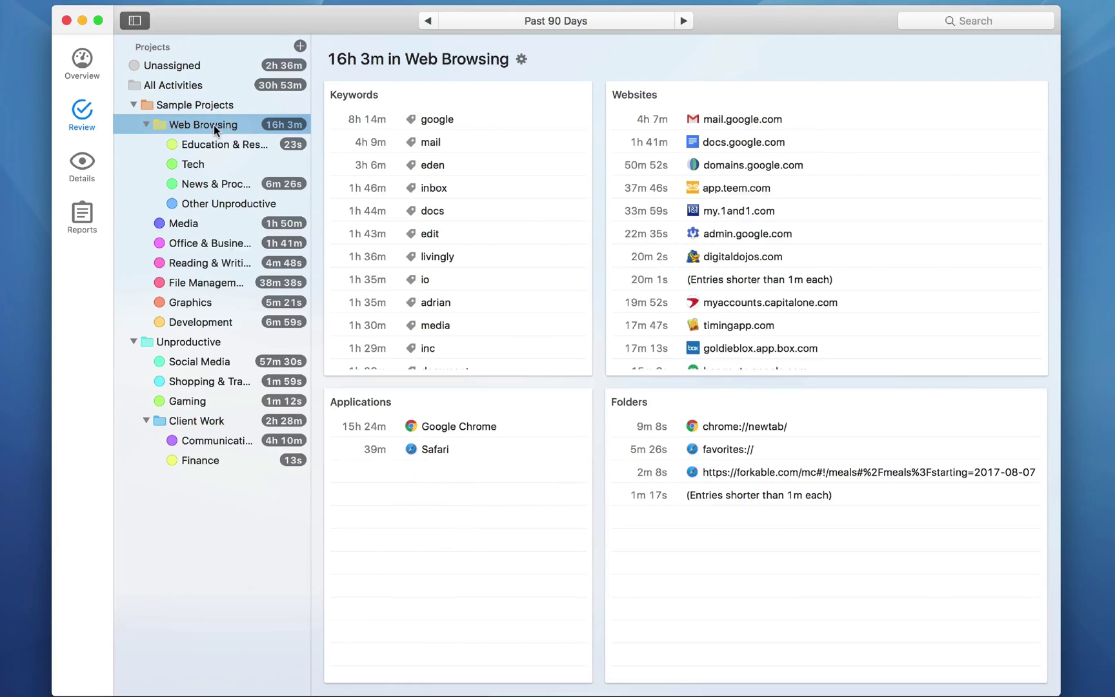
left_click(203, 227)
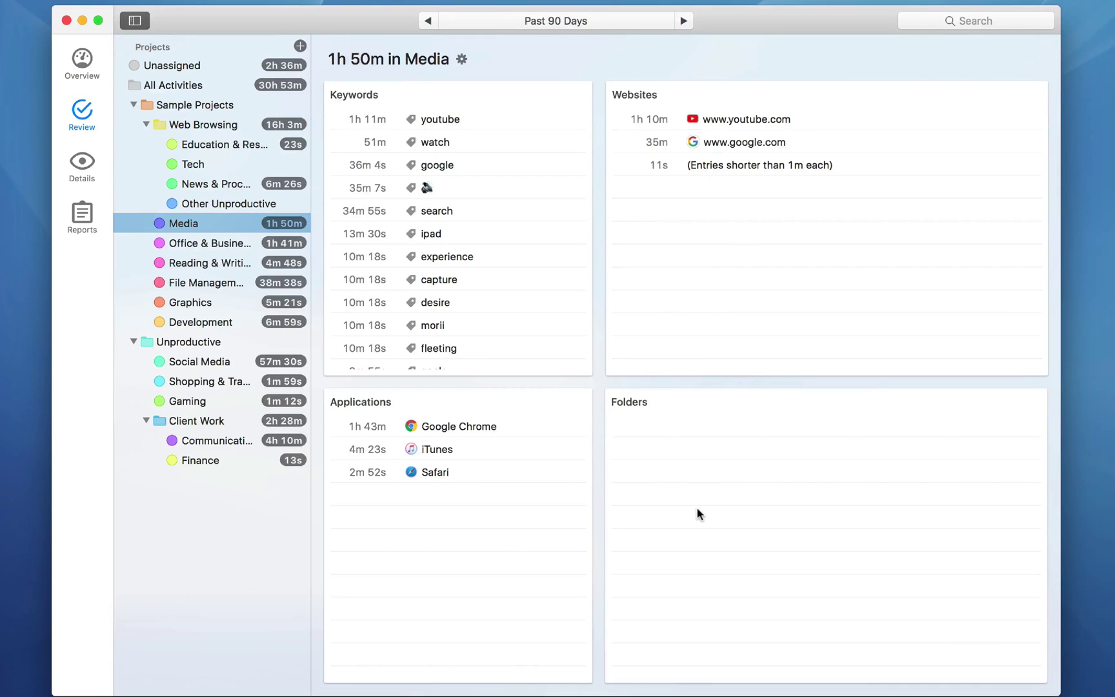
left_click(226, 130)
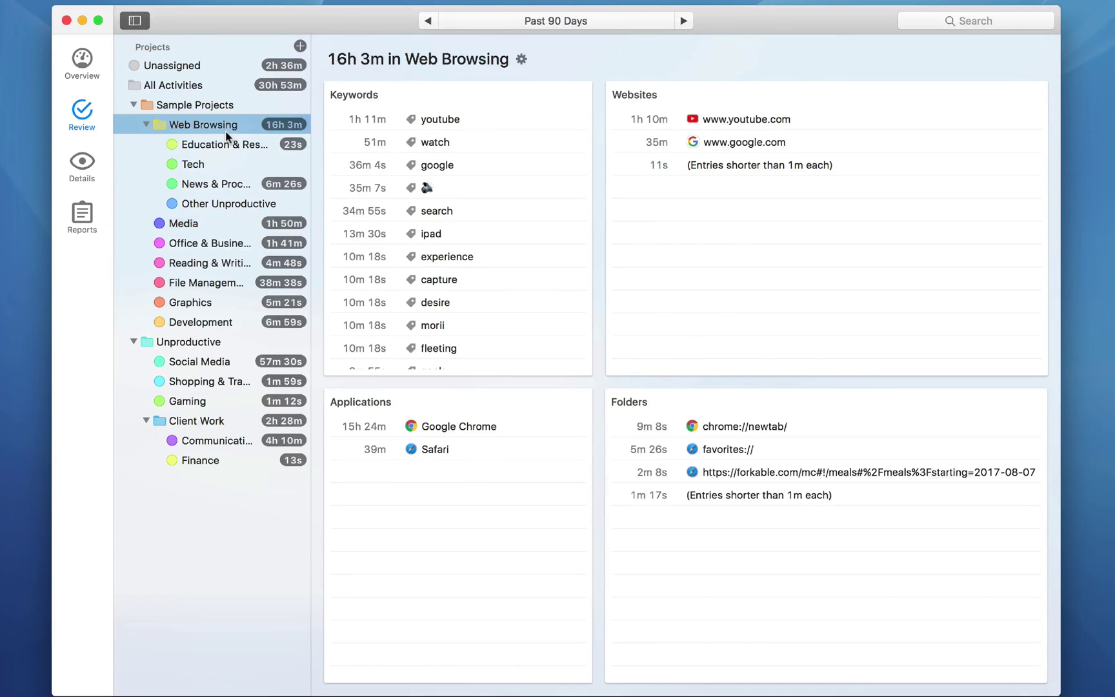
left_click(193, 228)
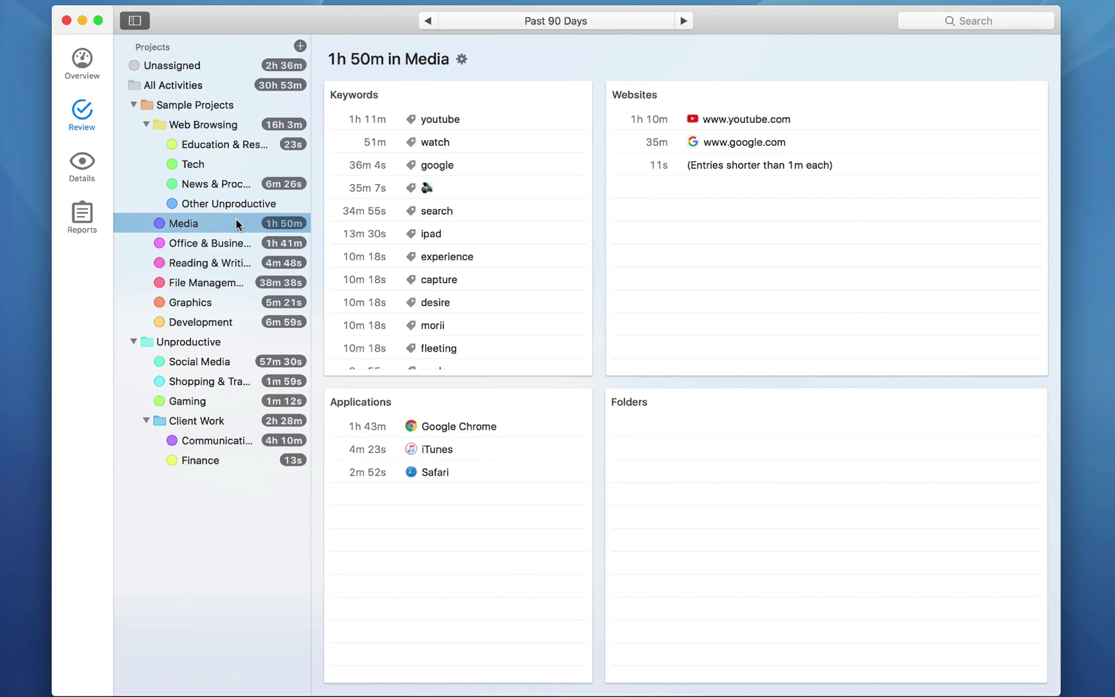
Select the Unproductive group and open its Edit project dialog
left_click(193, 343)
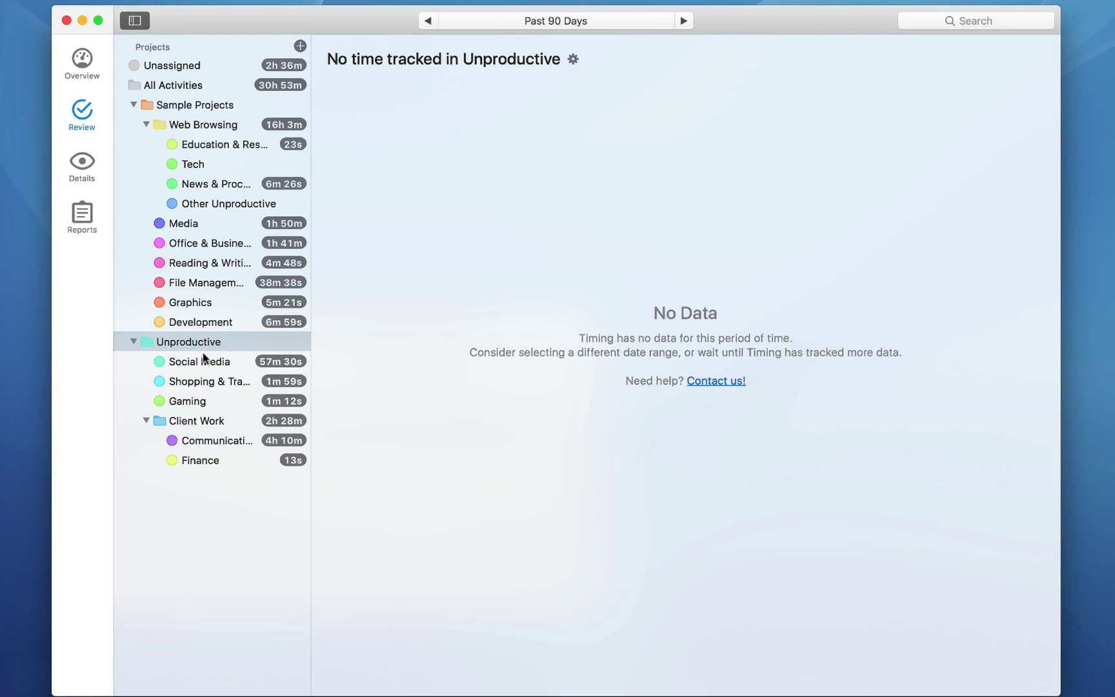
right_click(196, 347)
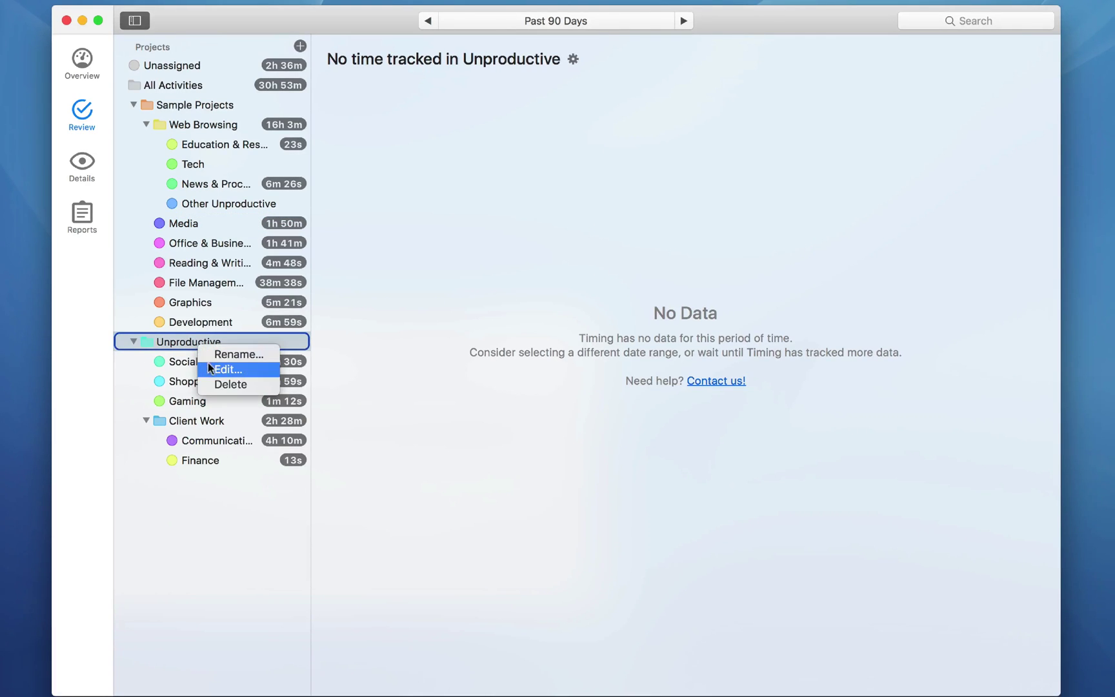
left_click(209, 365)
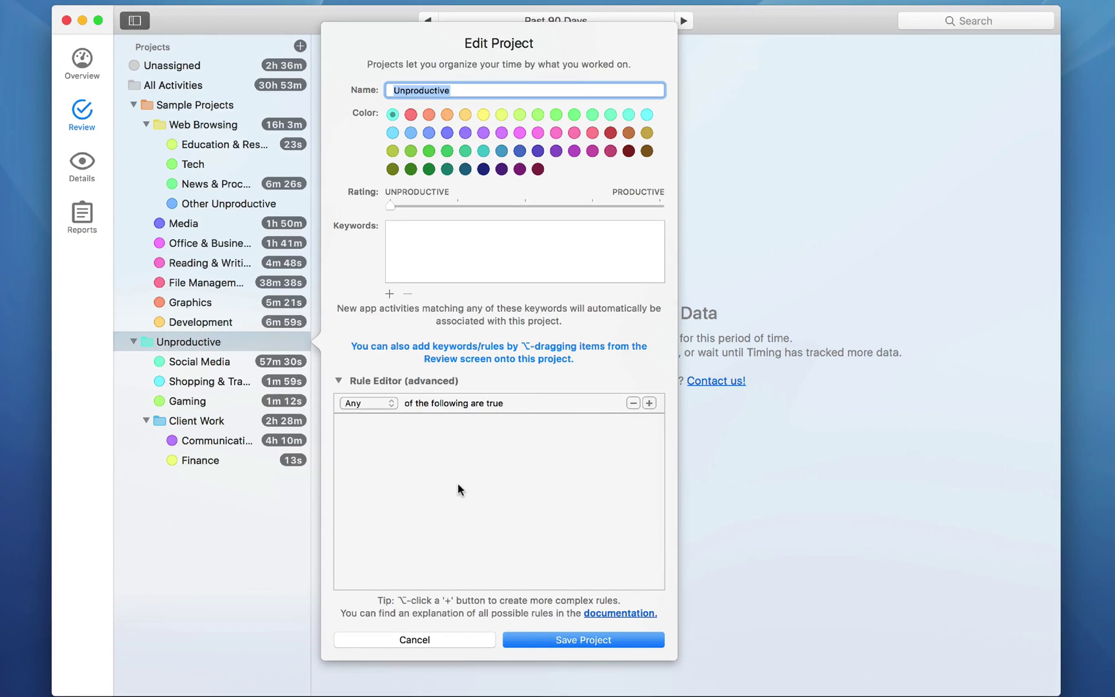
Add a trial Keywords rule under Any matching, then cancel without saving
left_click(367, 403)
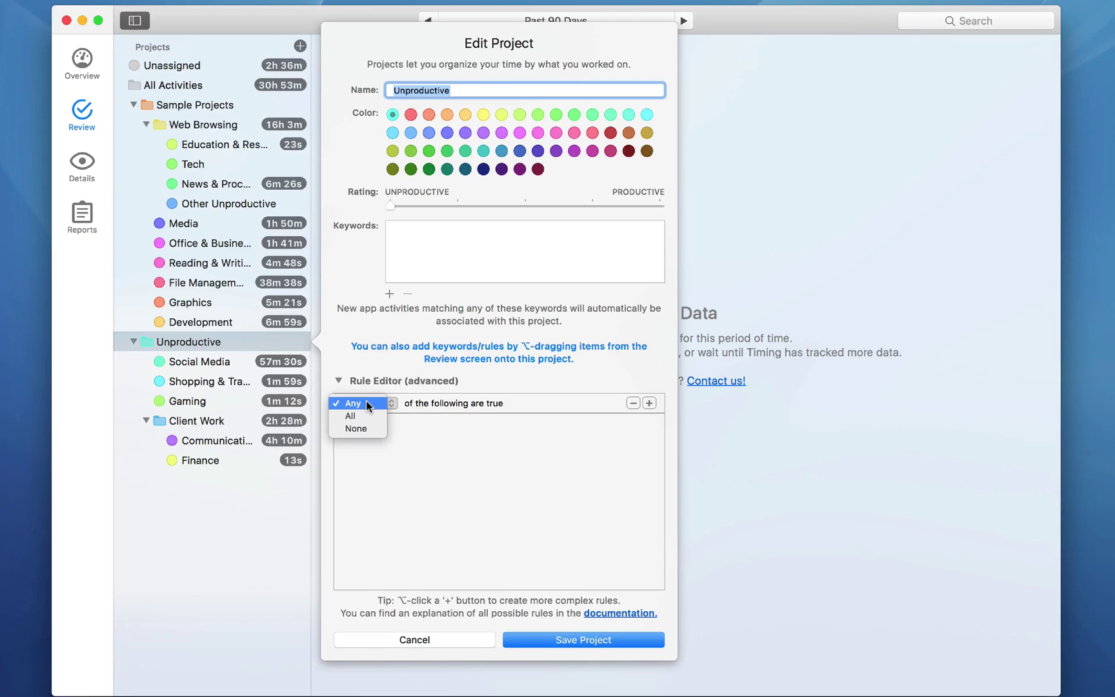
left_click(433, 420)
left_click(649, 403)
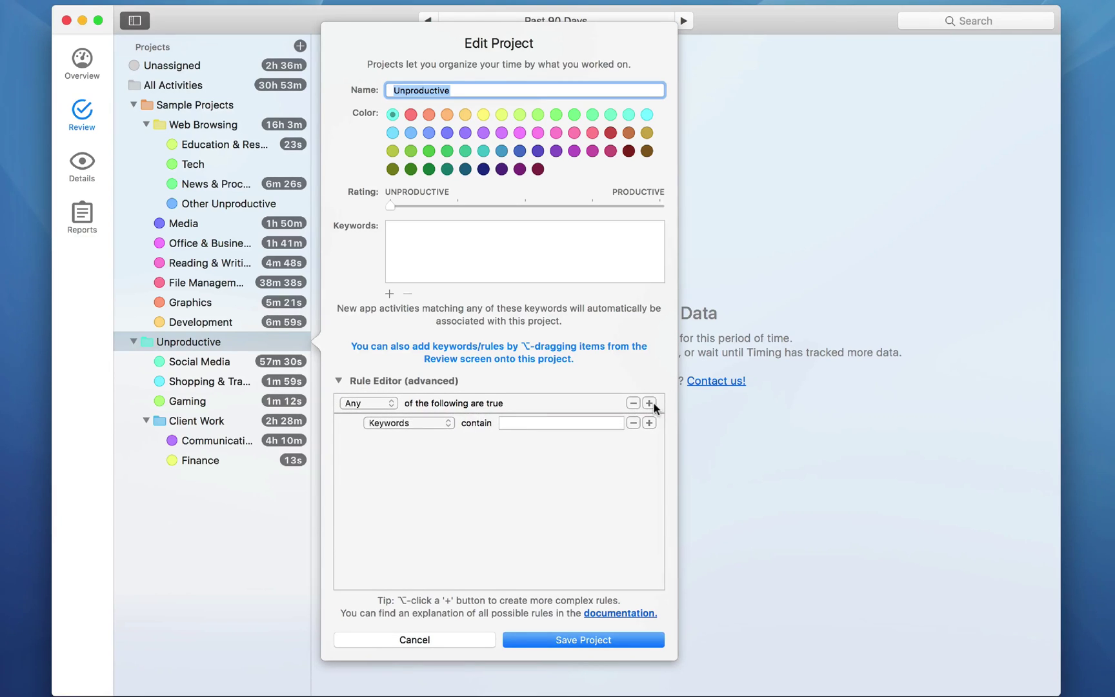
left_click(431, 421)
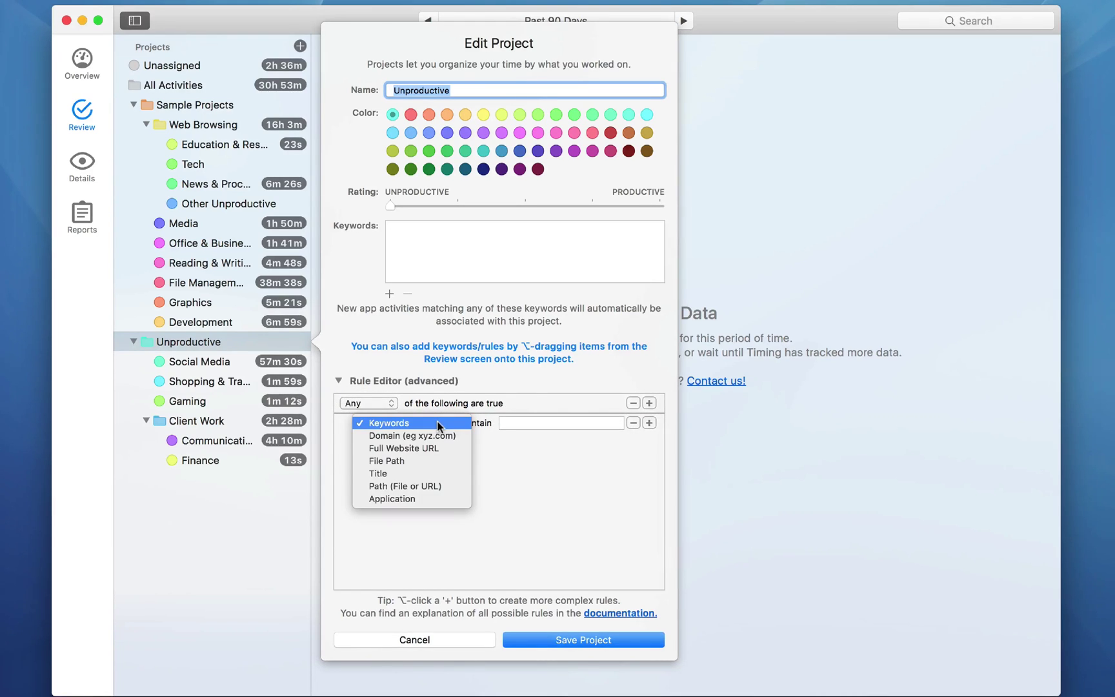
left_click(508, 461)
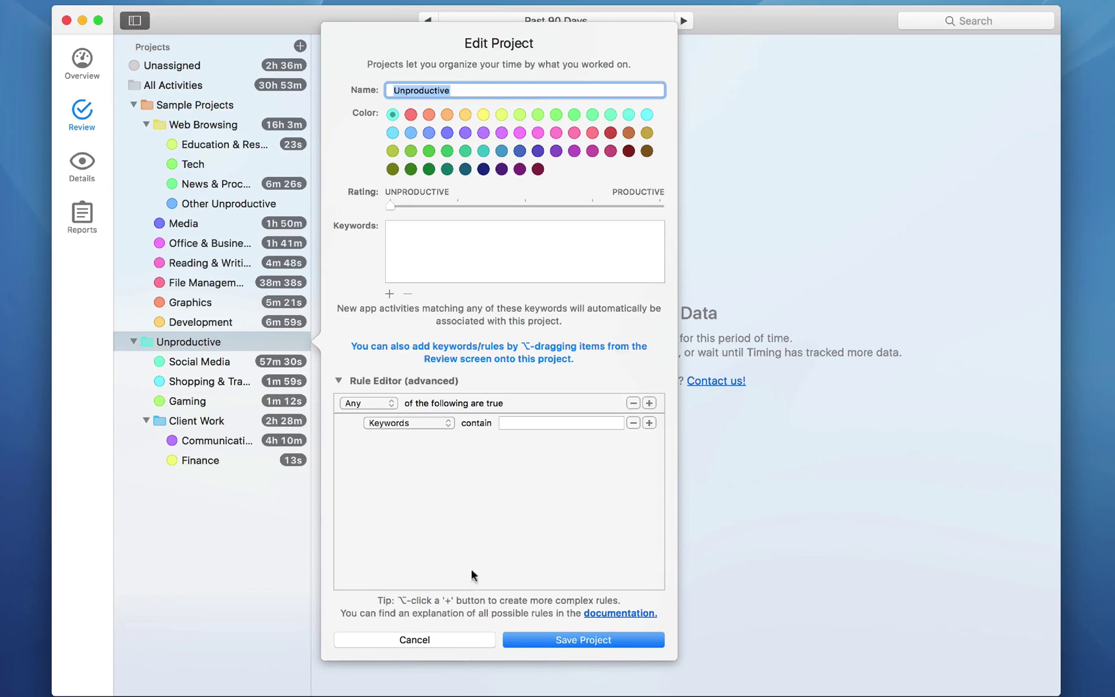
left_click(440, 639)
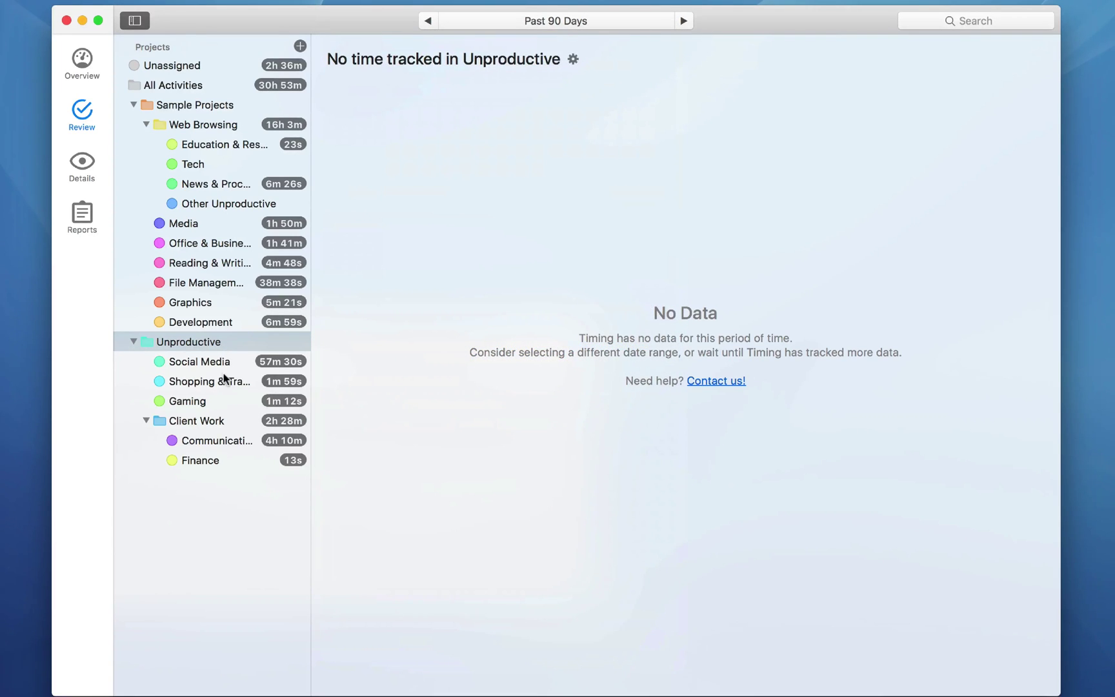
Review Social Media, Shopping & Travel, Gaming, Client Work, Communication and Finance, then Unassigned
left_click(222, 381)
left_click(219, 370)
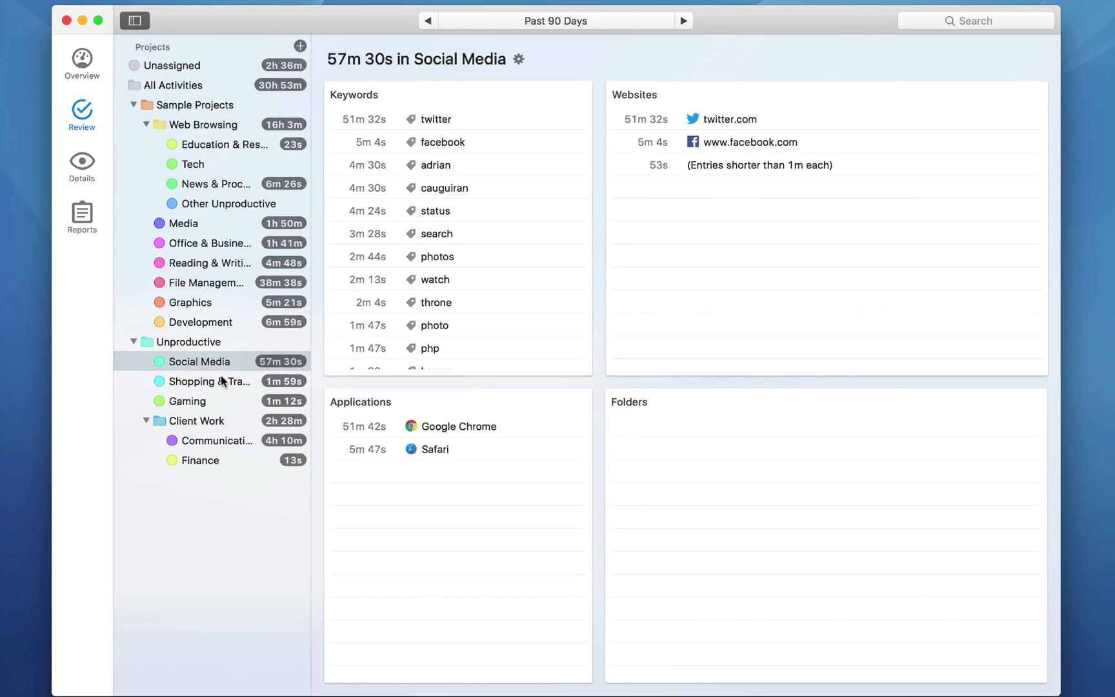
left_click(222, 381)
left_click(213, 402)
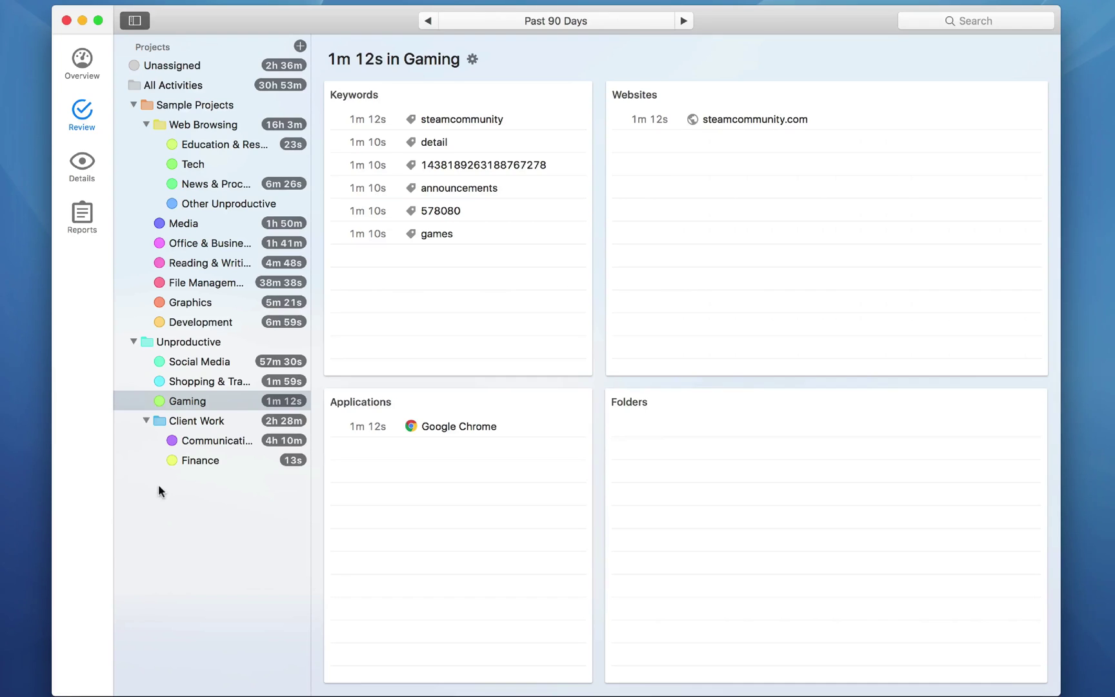
left_click(243, 420)
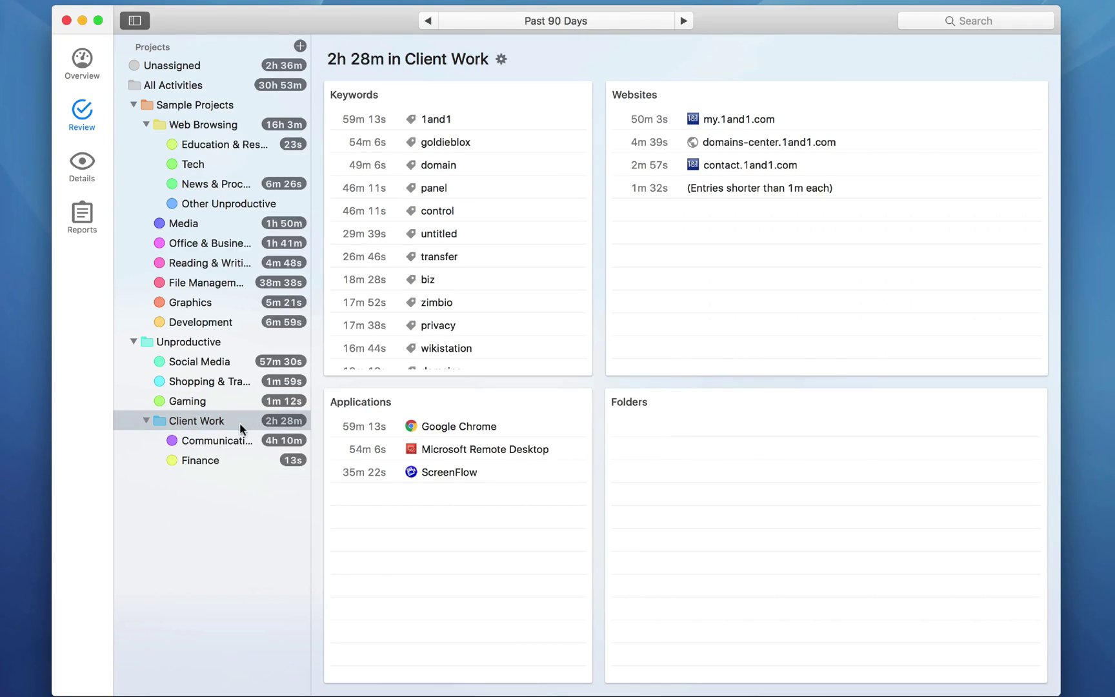
left_click(236, 440)
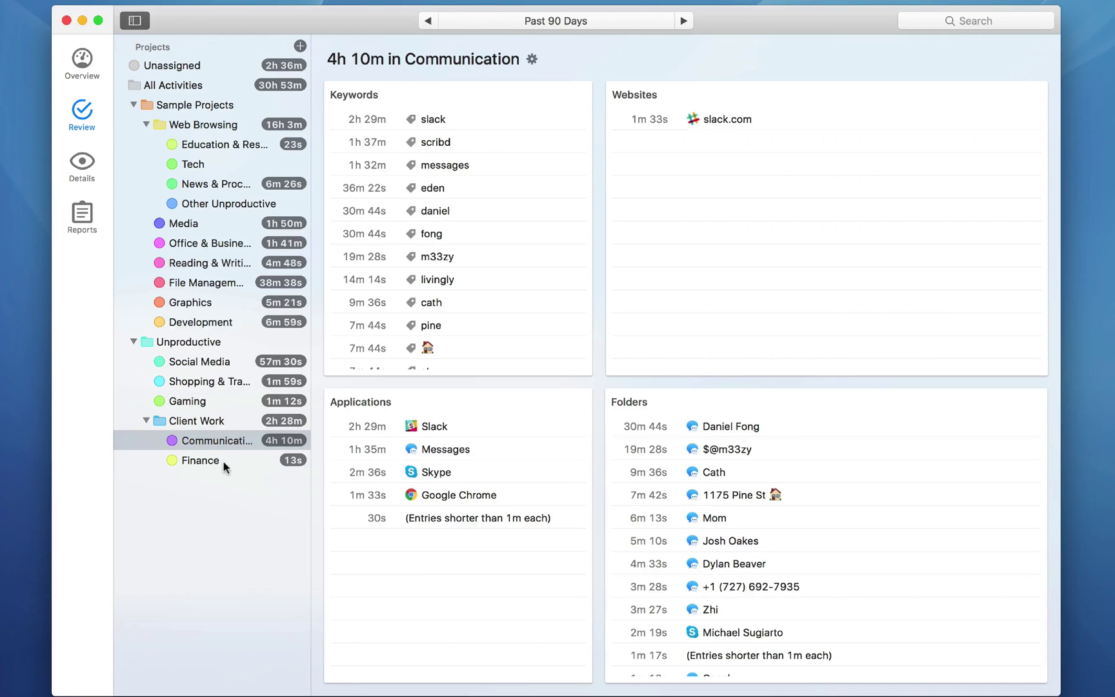
left_click(223, 462)
left_click(213, 436)
left_click(214, 66)
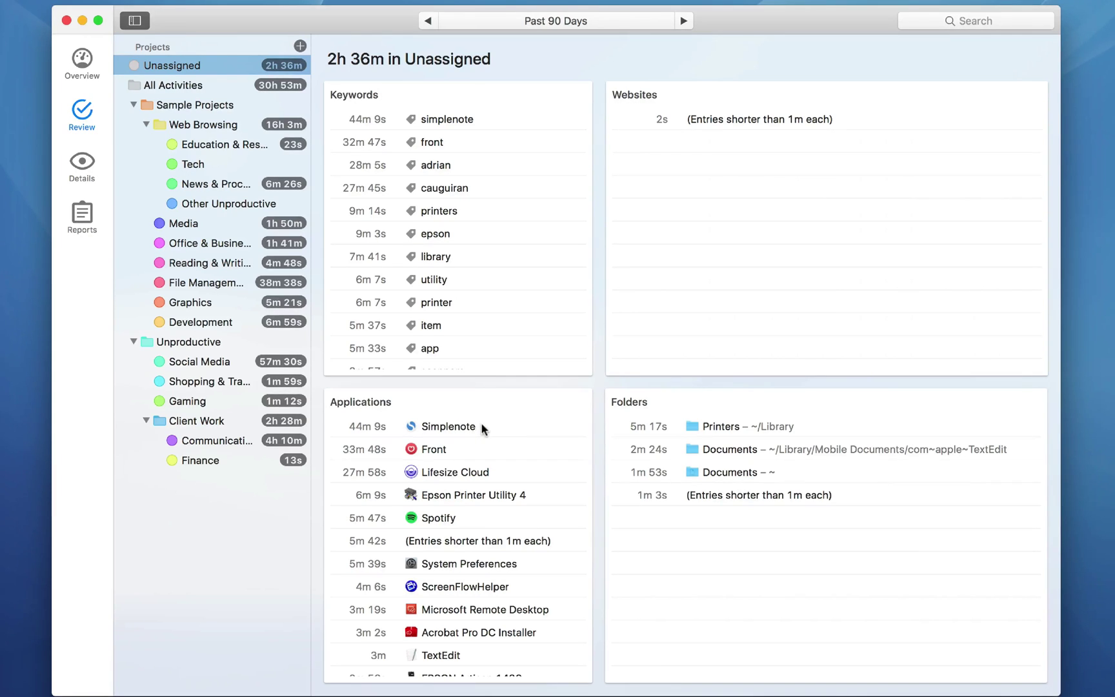
Assign Simplenote to Reading & Writing, Spotify to Media, Microsoft Remote Desktop to Client Work
left_click_drag(481, 424, 221, 261)
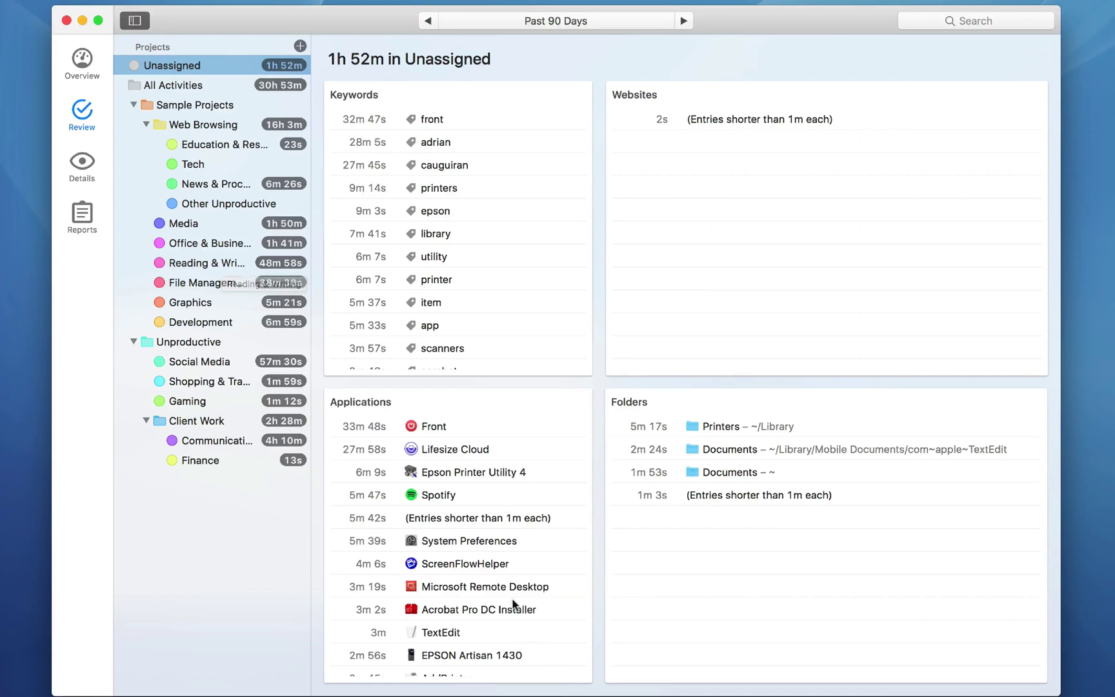
left_click_drag(469, 495, 232, 226)
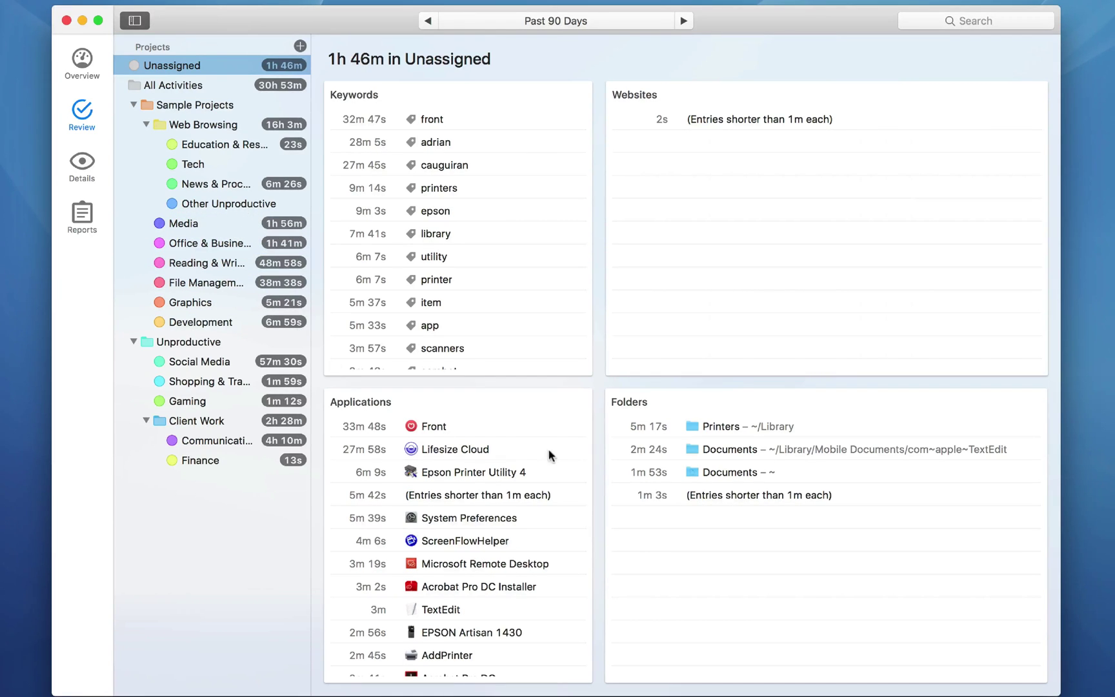
scroll(523, 503, "down", 2)
scroll(523, 500, "down", 1)
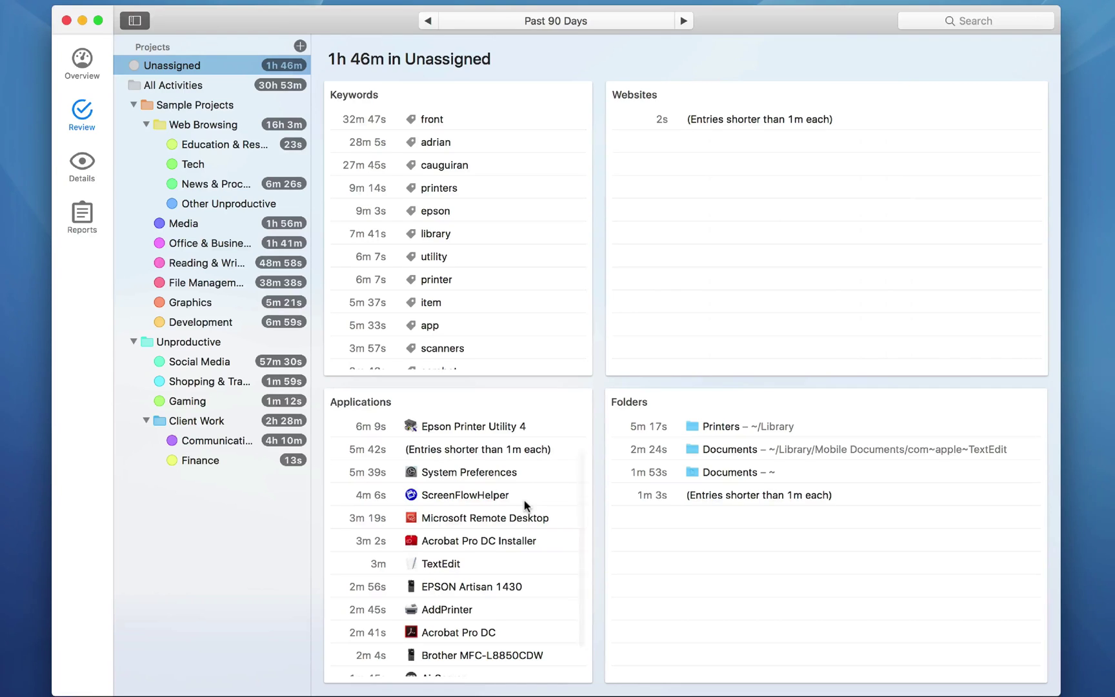
left_click_drag(529, 524, 245, 430)
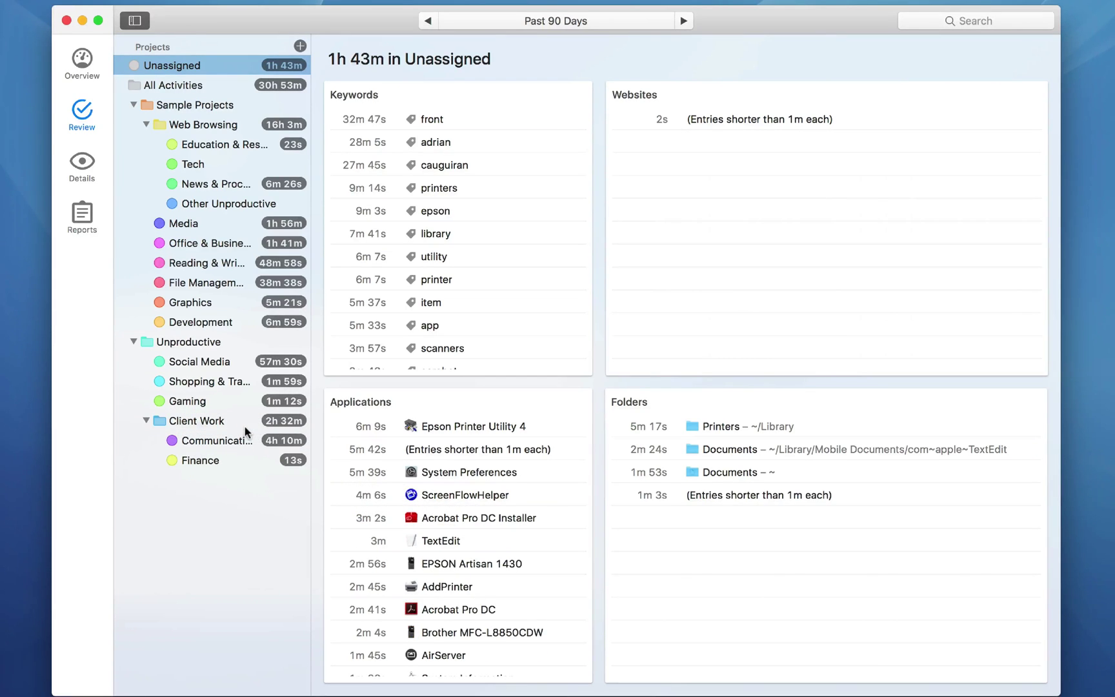
Assign Front to Client Work and show Client Work's Details breakdown
scroll(469, 507, "down", 1)
scroll(469, 507, "up", 5)
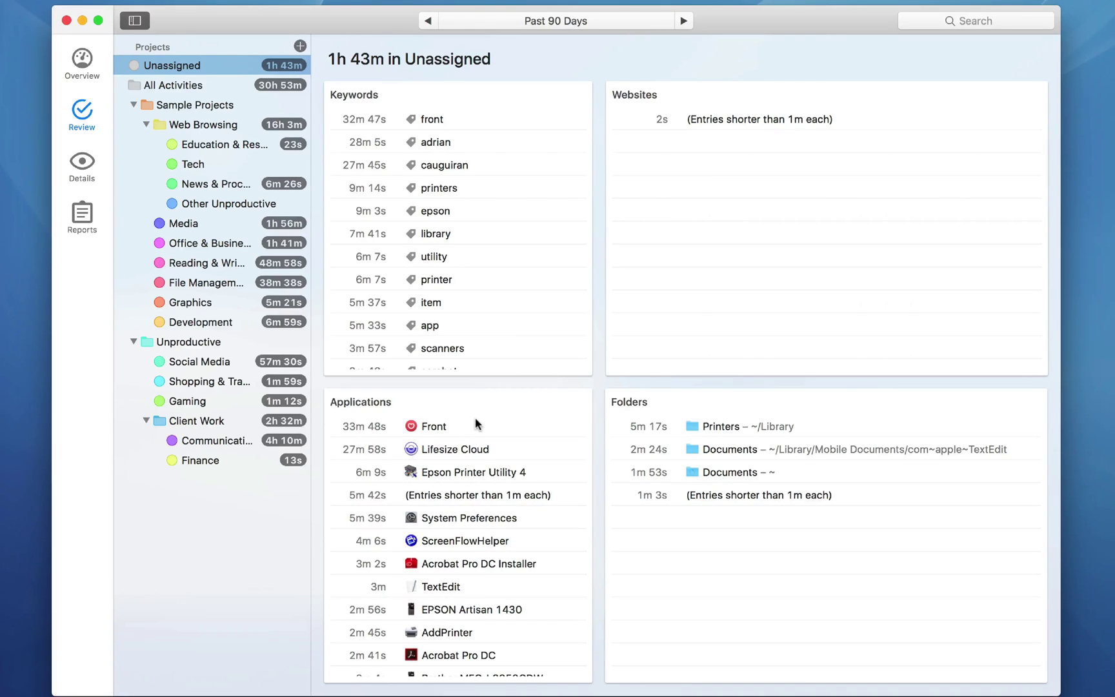
left_click_drag(475, 419, 239, 418)
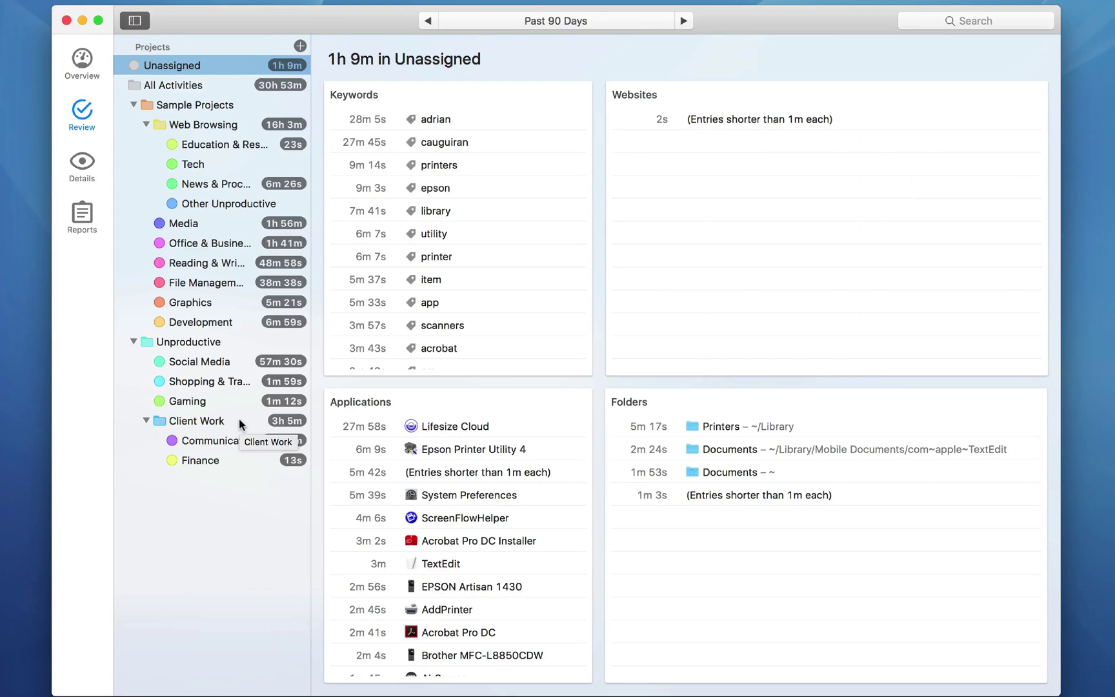
left_click(238, 418)
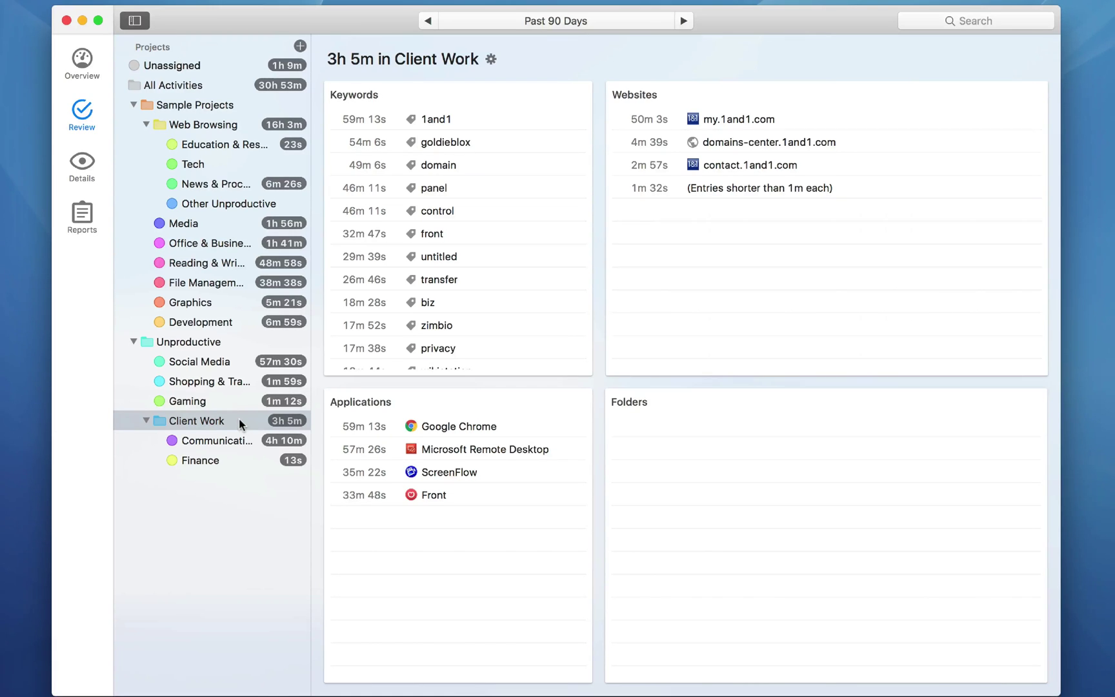
left_click(88, 165)
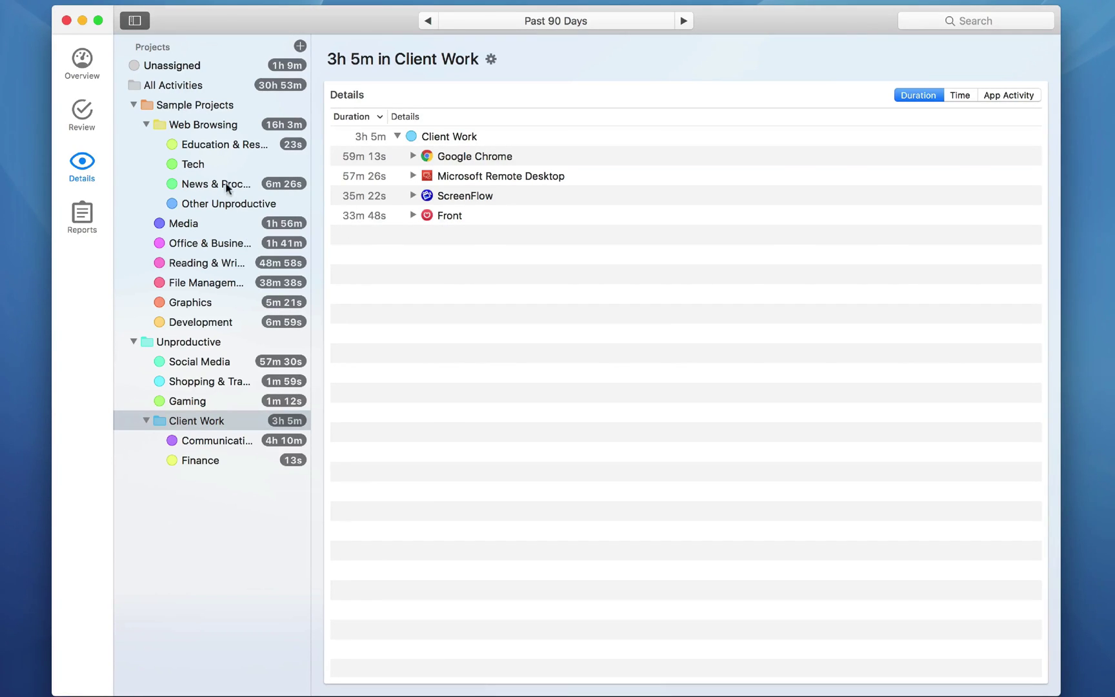
Expand Web Browsing's Google Chrome and ConvertKit Review entries down to the 8:54:16 PM range
left_click(218, 127)
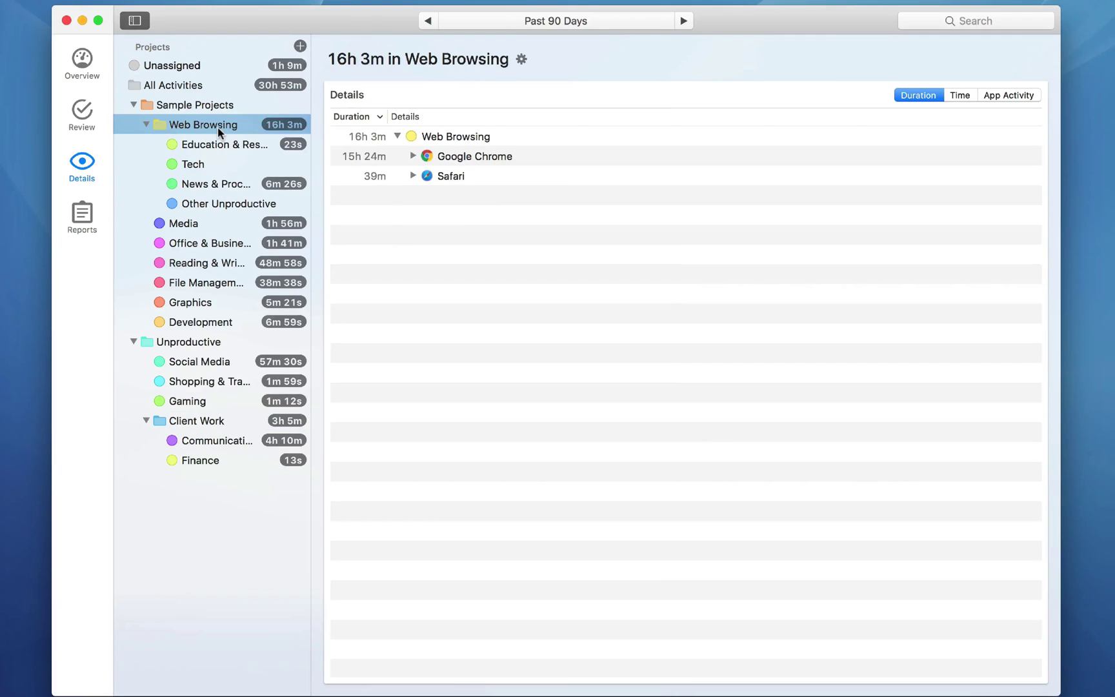
left_click(397, 136)
left_click(397, 136)
left_click(423, 157)
left_click(412, 156)
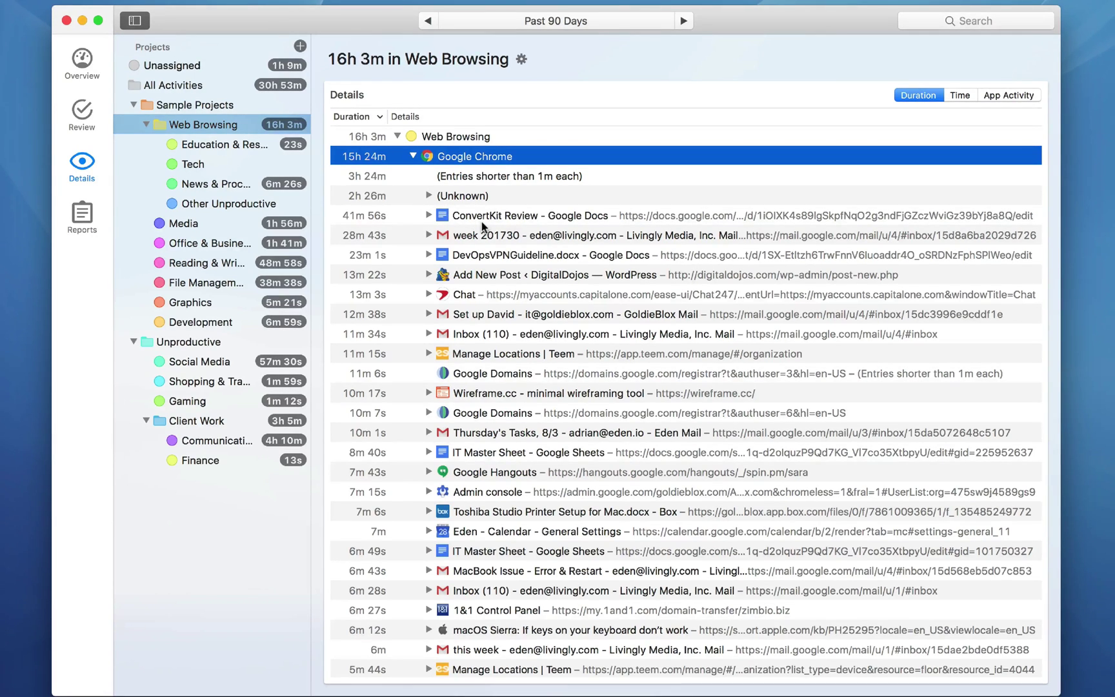
left_click(429, 215)
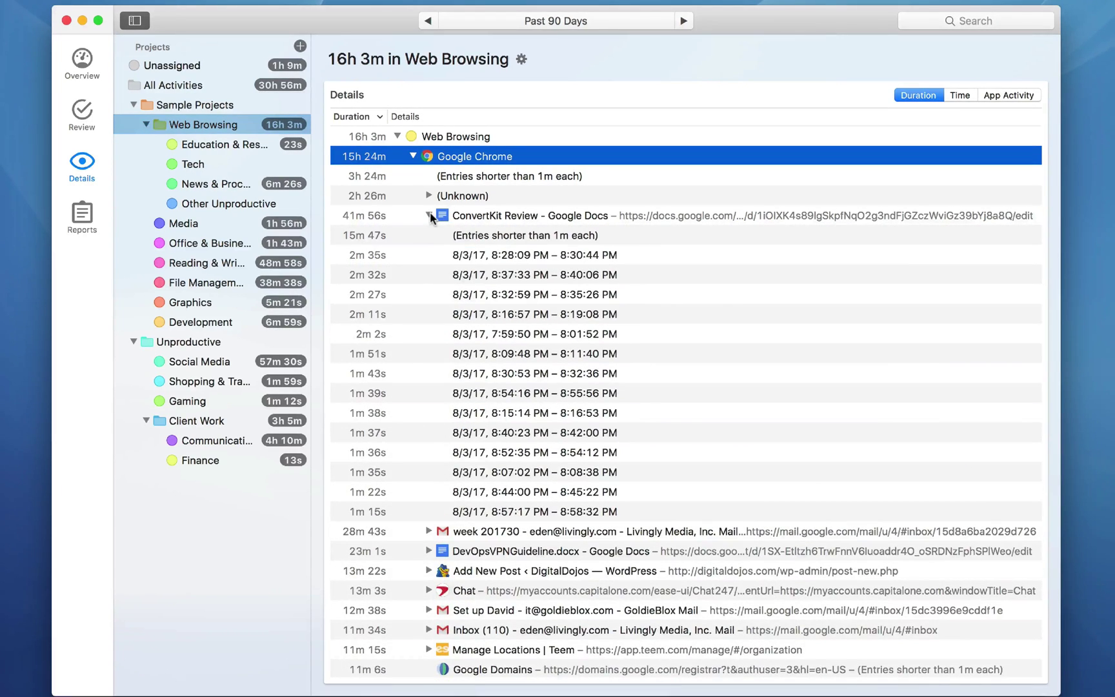
left_click(525, 394)
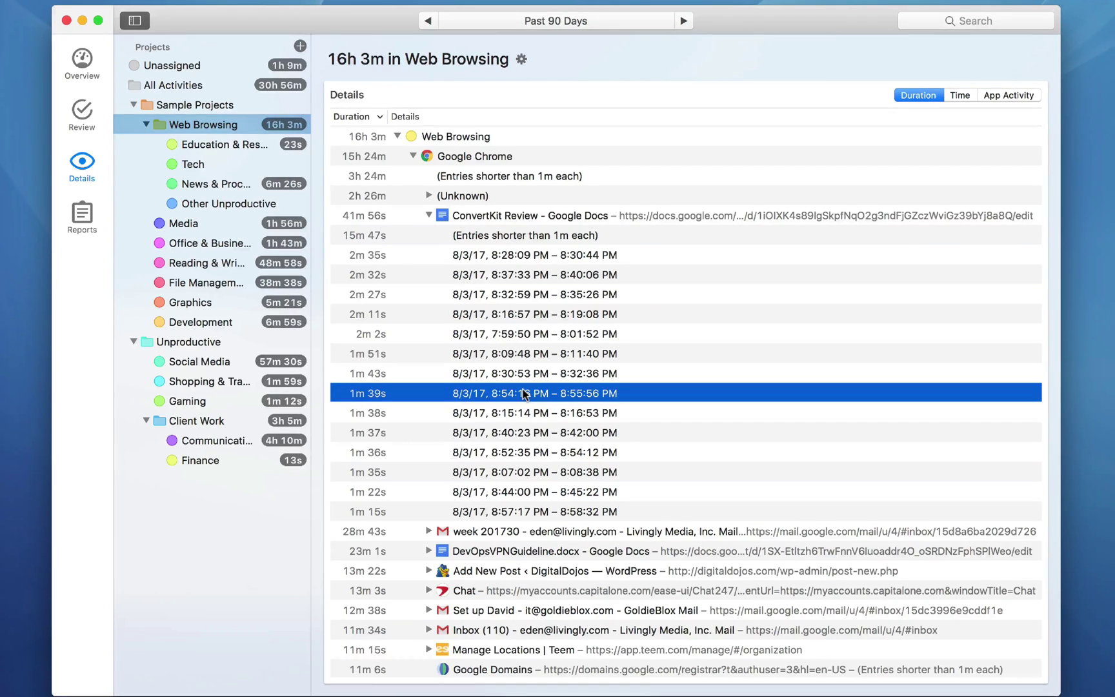
Toggle the app-activity listing, then show File Management and Reading & Writing breakdowns
left_click(959, 96)
left_click(1011, 98)
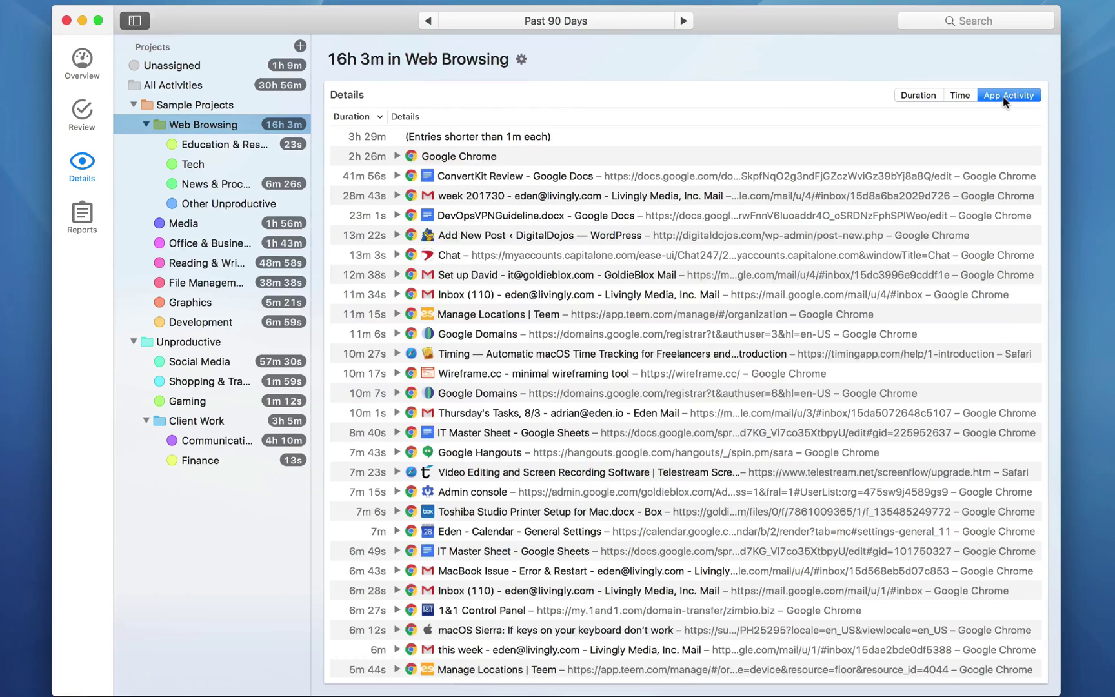
left_click(931, 93)
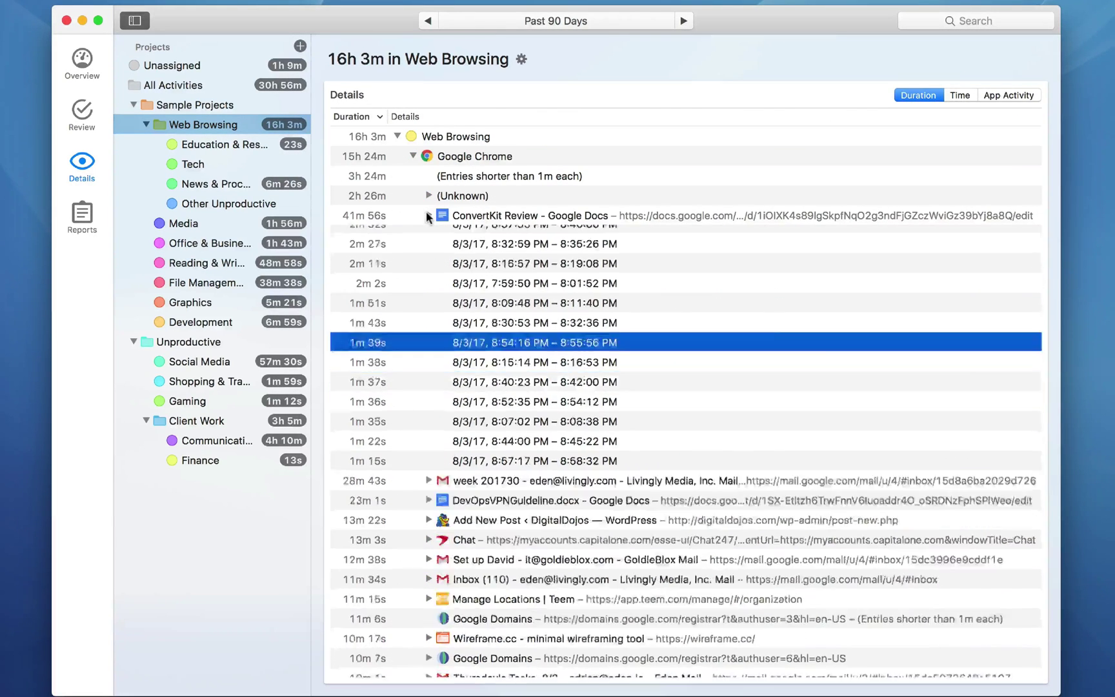
scroll(427, 217, "down", 3)
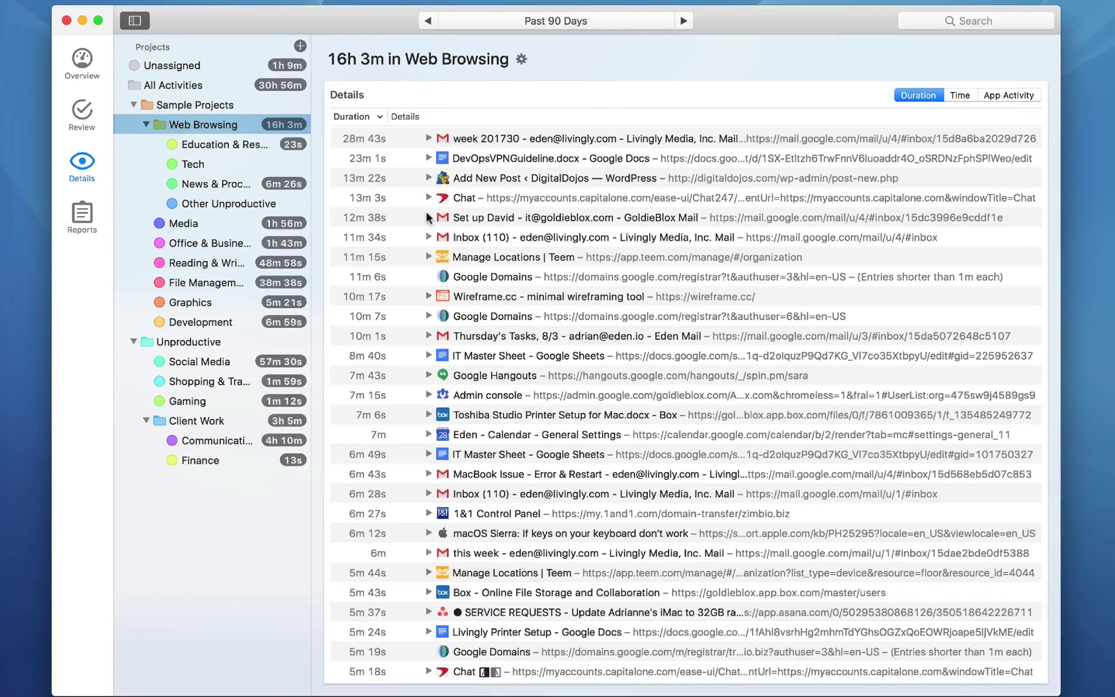
scroll(426, 217, "down", 8)
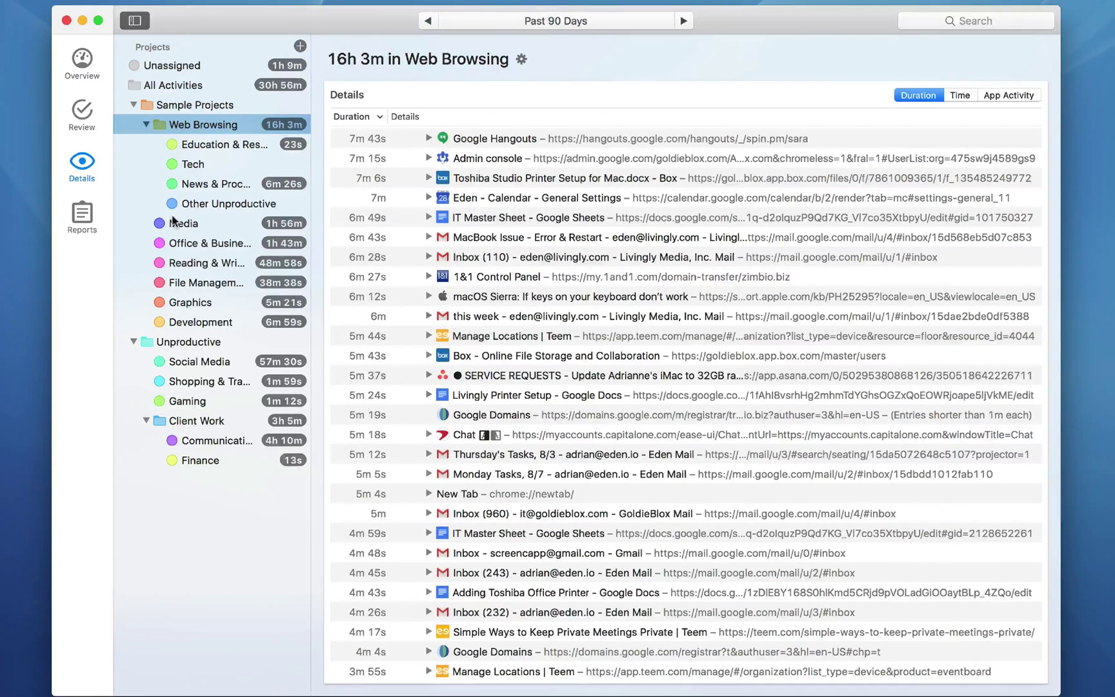
scroll(555, 308, "up", 10)
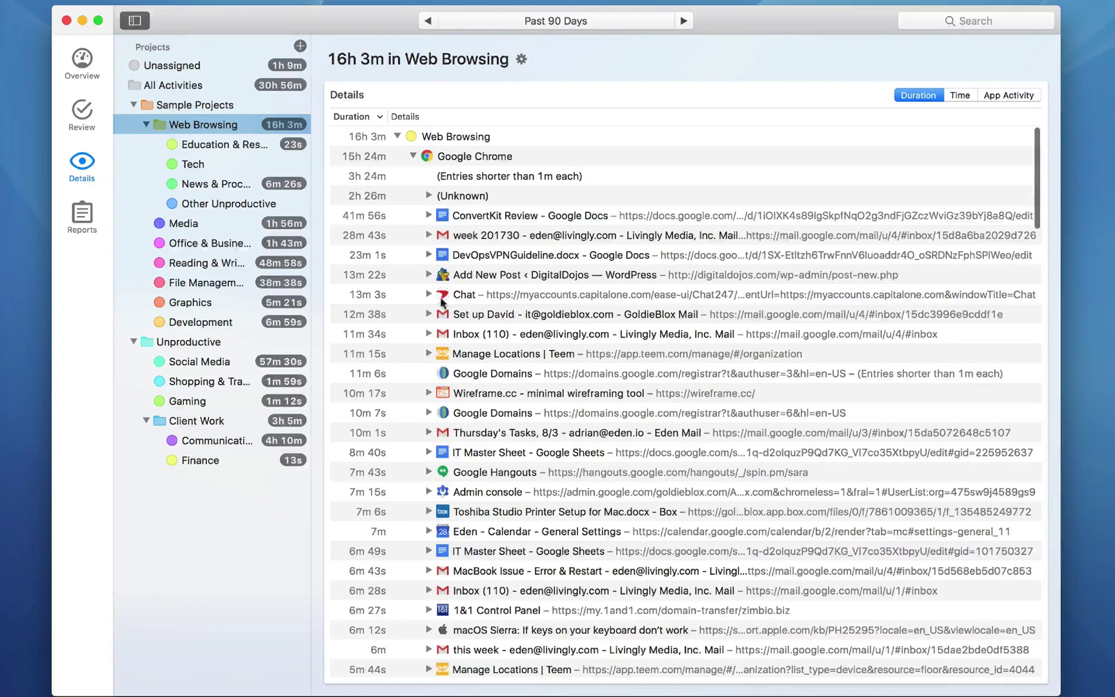
left_click(223, 279)
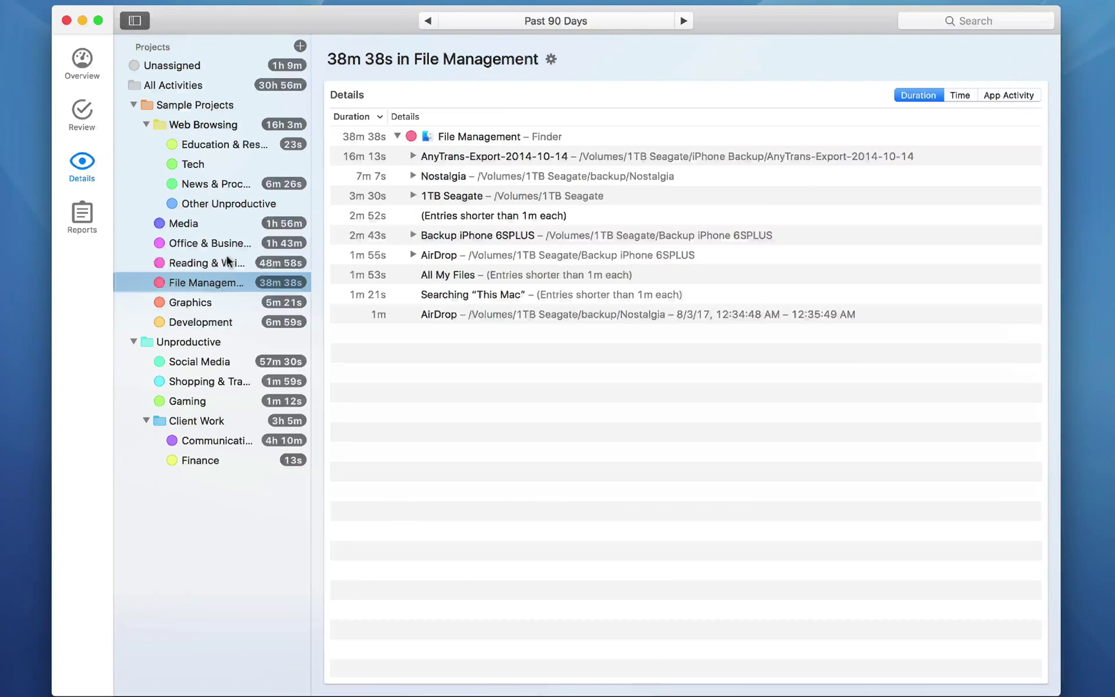
left_click(226, 258)
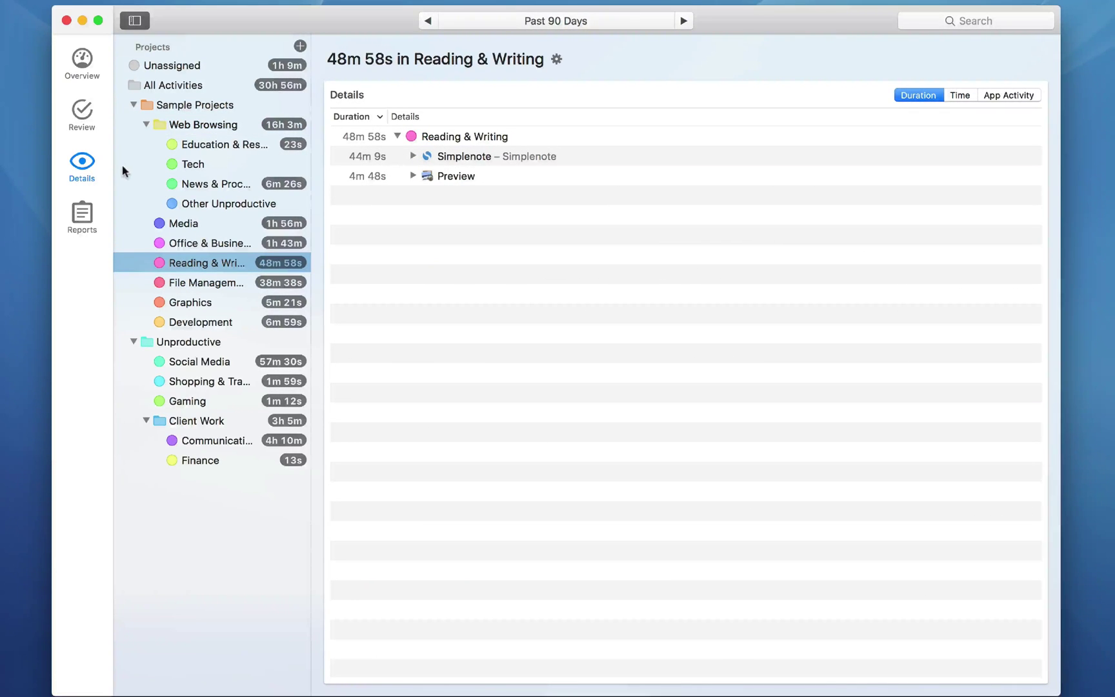
Open the Reports page listing Reading & Writing's 48m 58s as raw CSV time entries
left_click(77, 217)
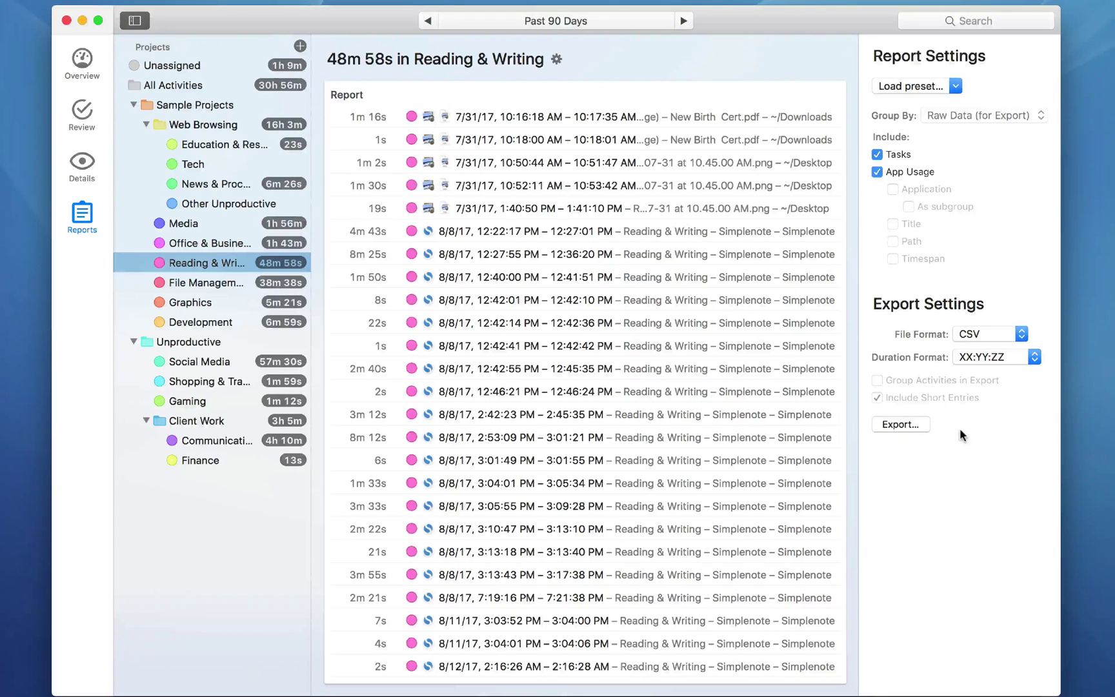
Set the report date range to Today, after briefly trying Yesterday
left_click(530, 22)
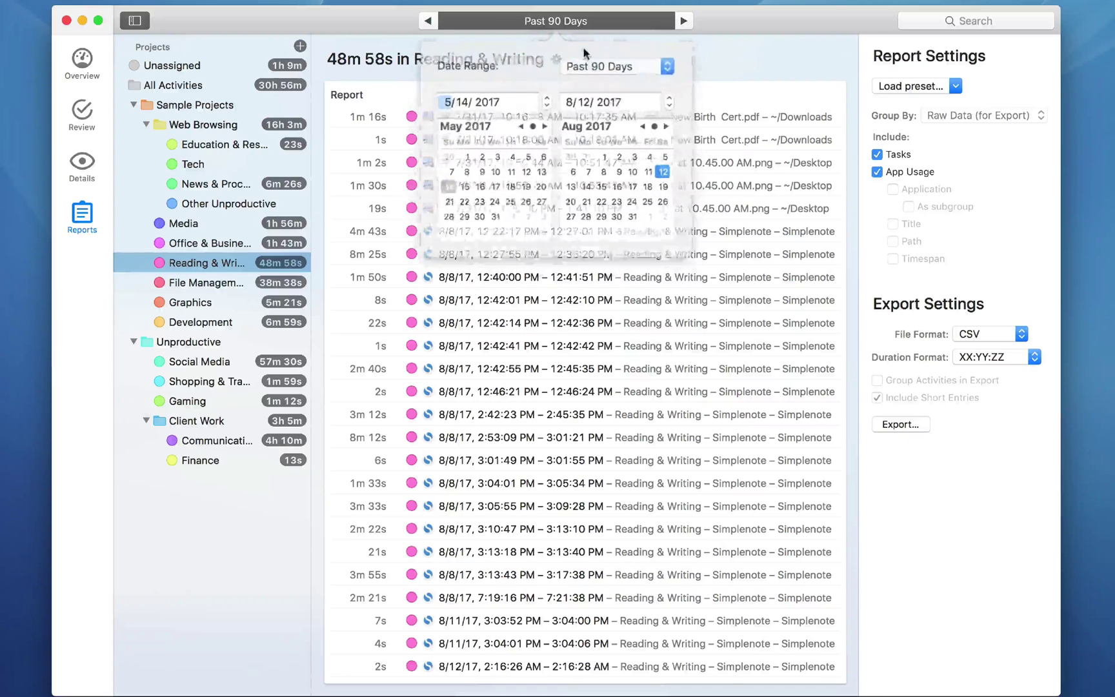
left_click(596, 64)
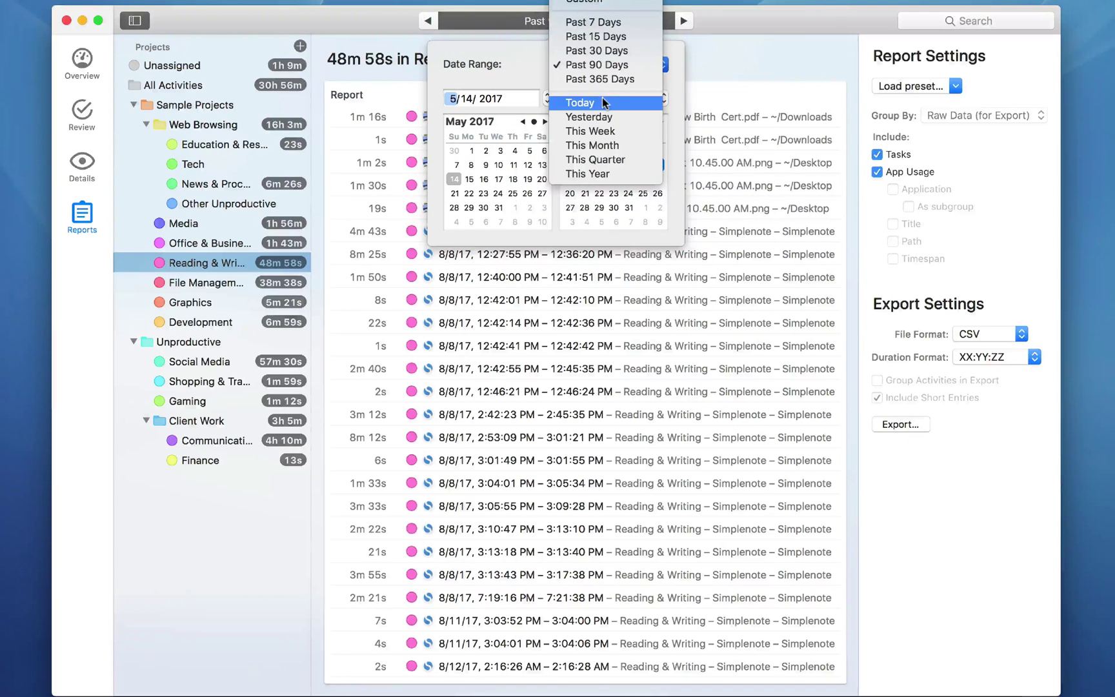
left_click(601, 116)
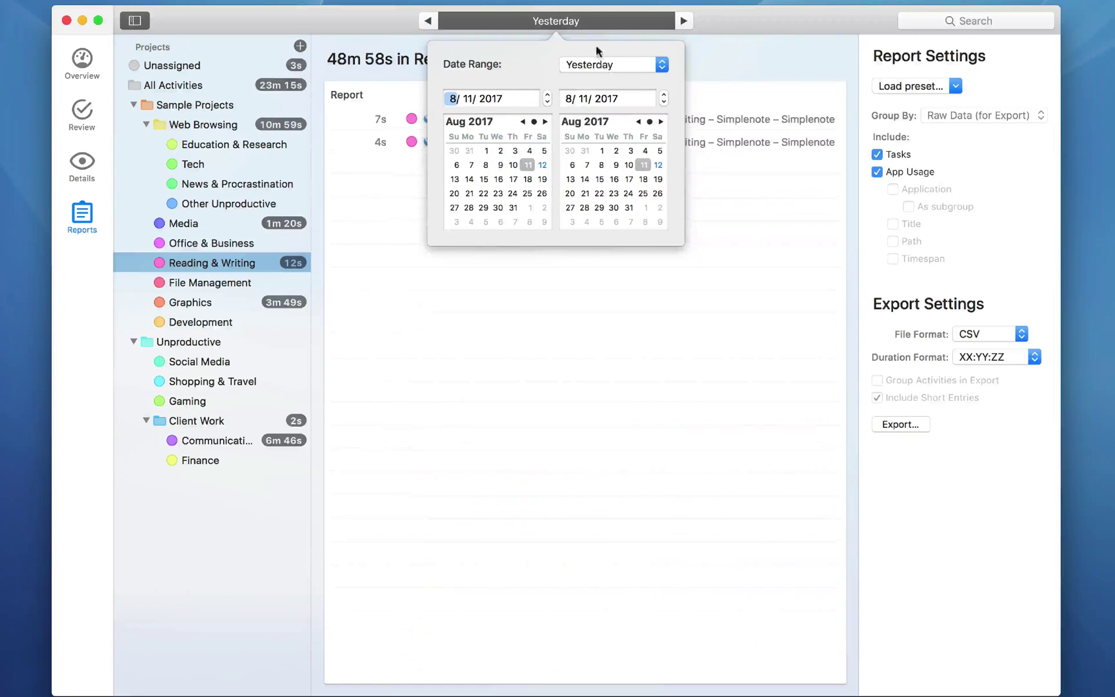
left_click(598, 65)
left_click(596, 52)
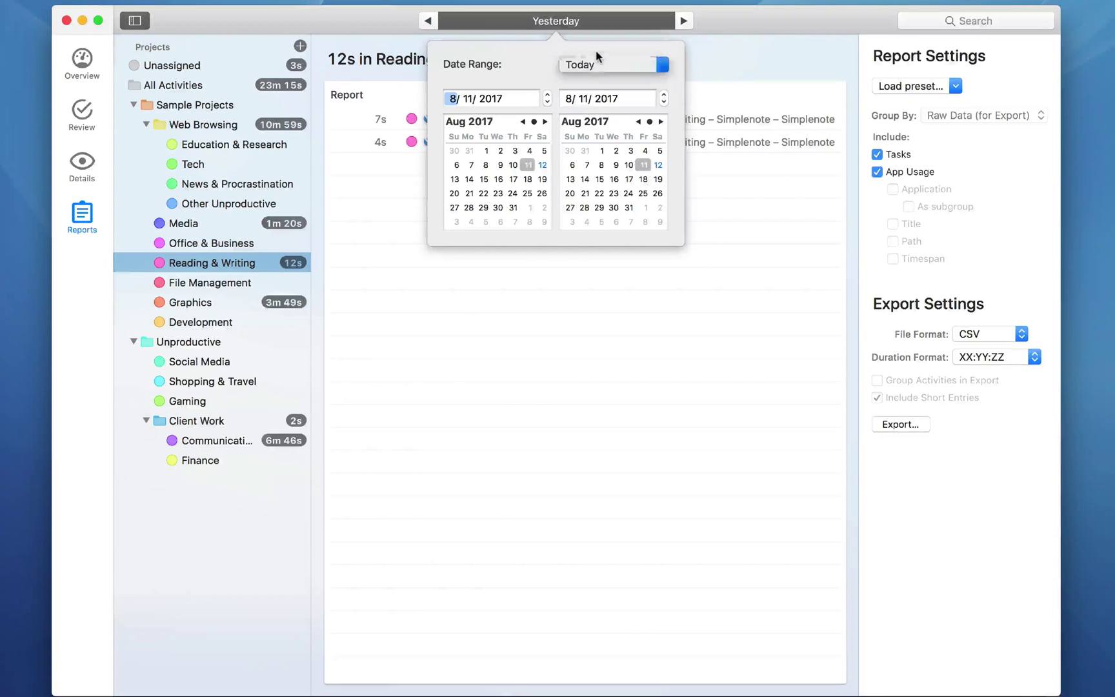
left_click(231, 241)
Select Office & Business and keep the export file format on CSV
left_click(231, 242)
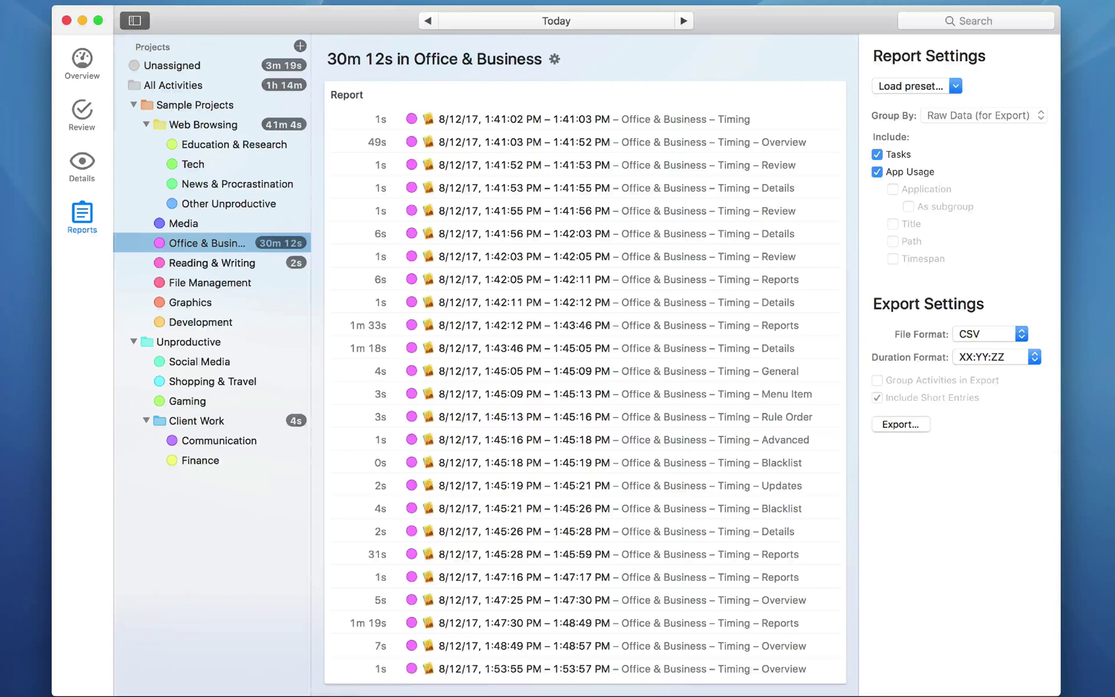
left_click(1014, 329)
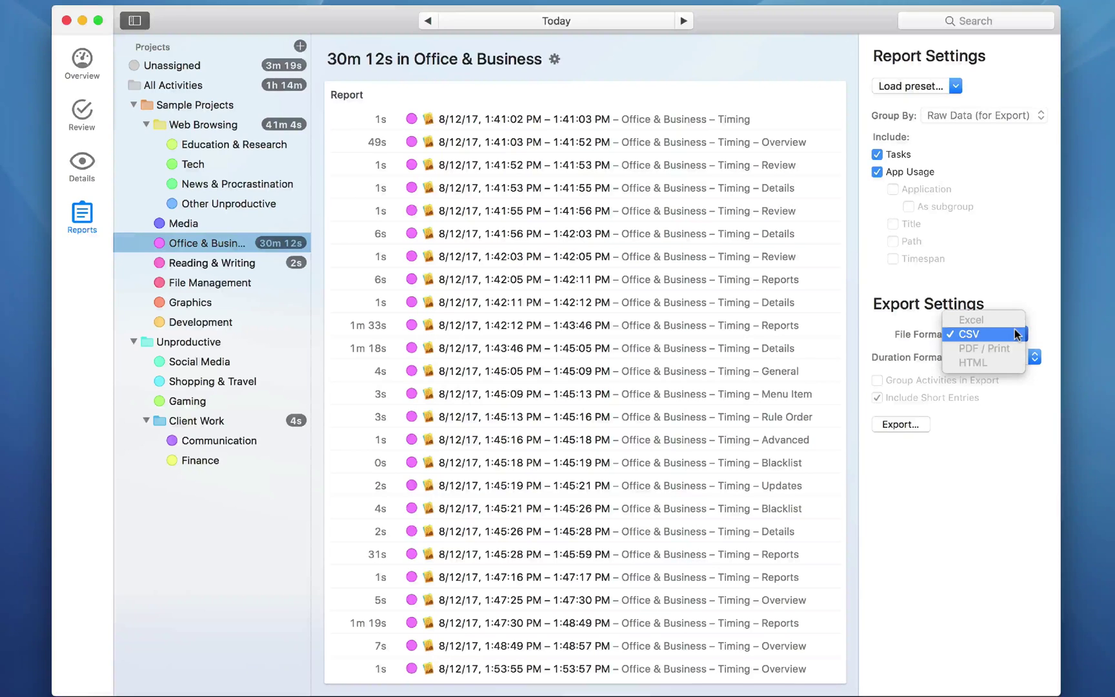
left_click(1013, 331)
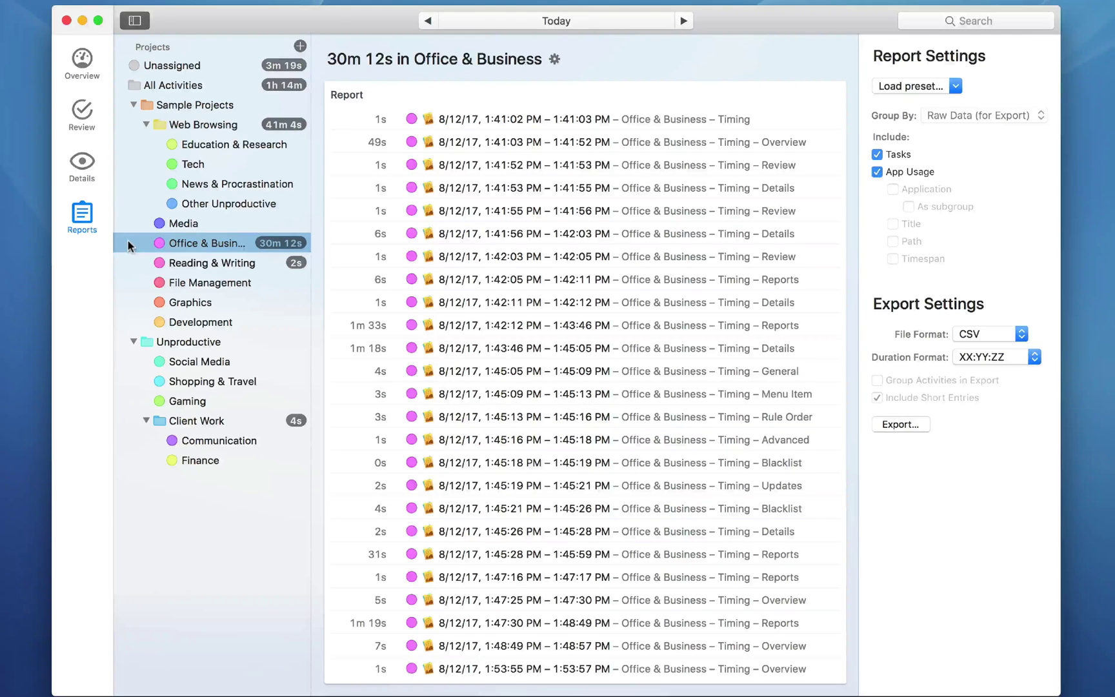
Switch to the Overview dashboard and set its date range to This Year
left_click(75, 59)
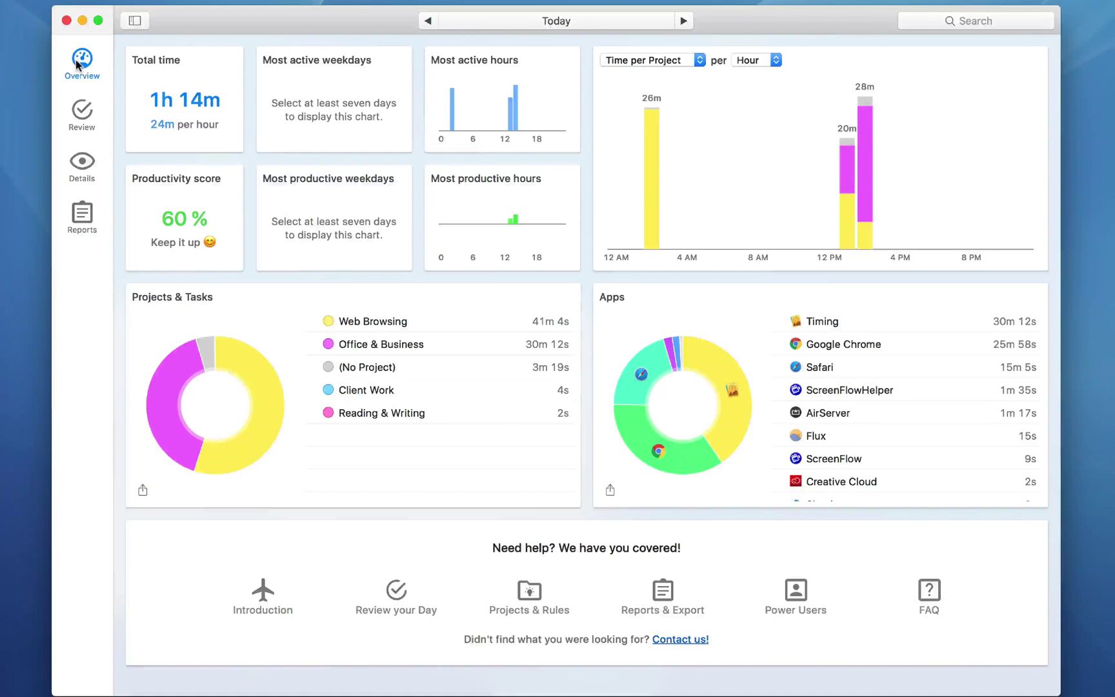
left_click(604, 21)
left_click(606, 63)
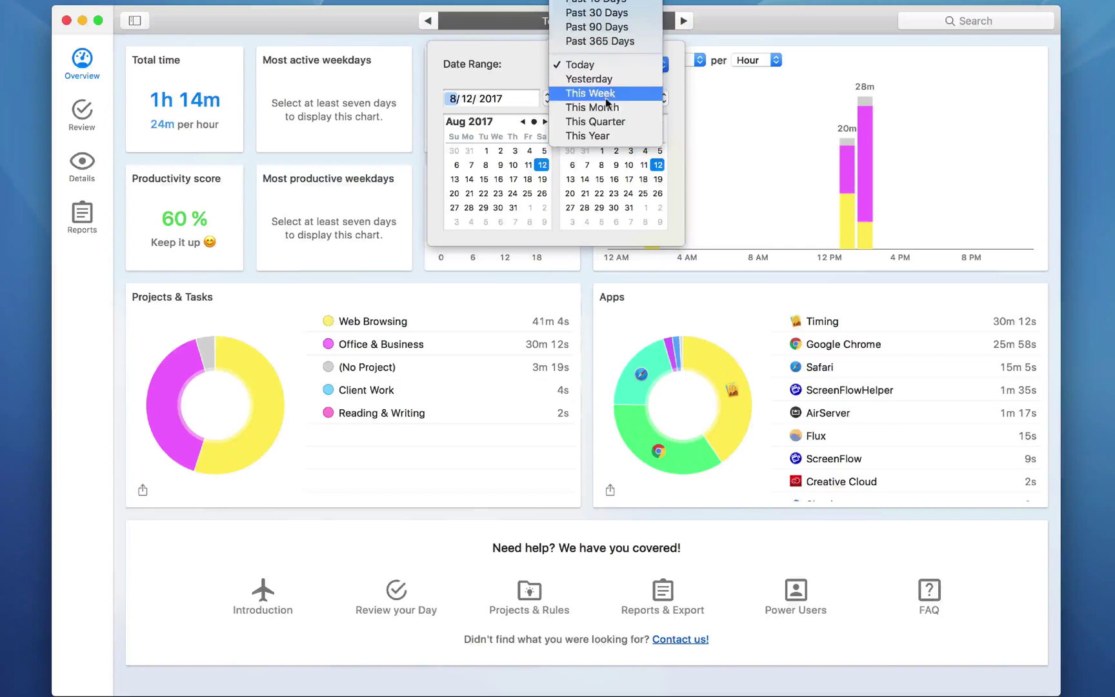
left_click(605, 135)
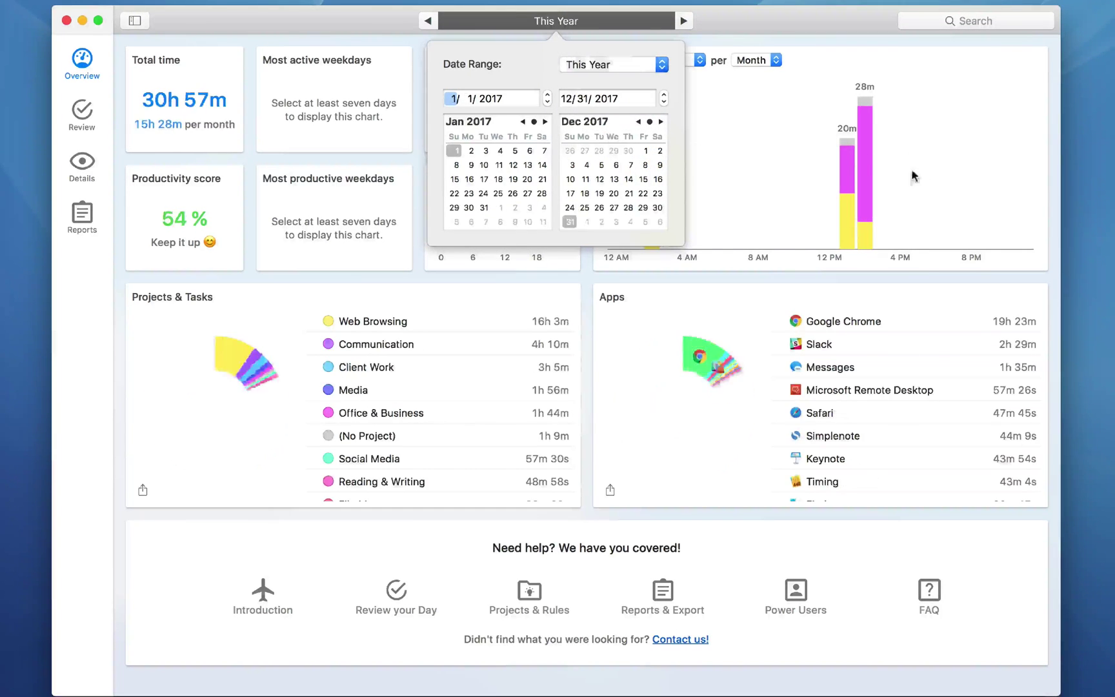
left_click(864, 53)
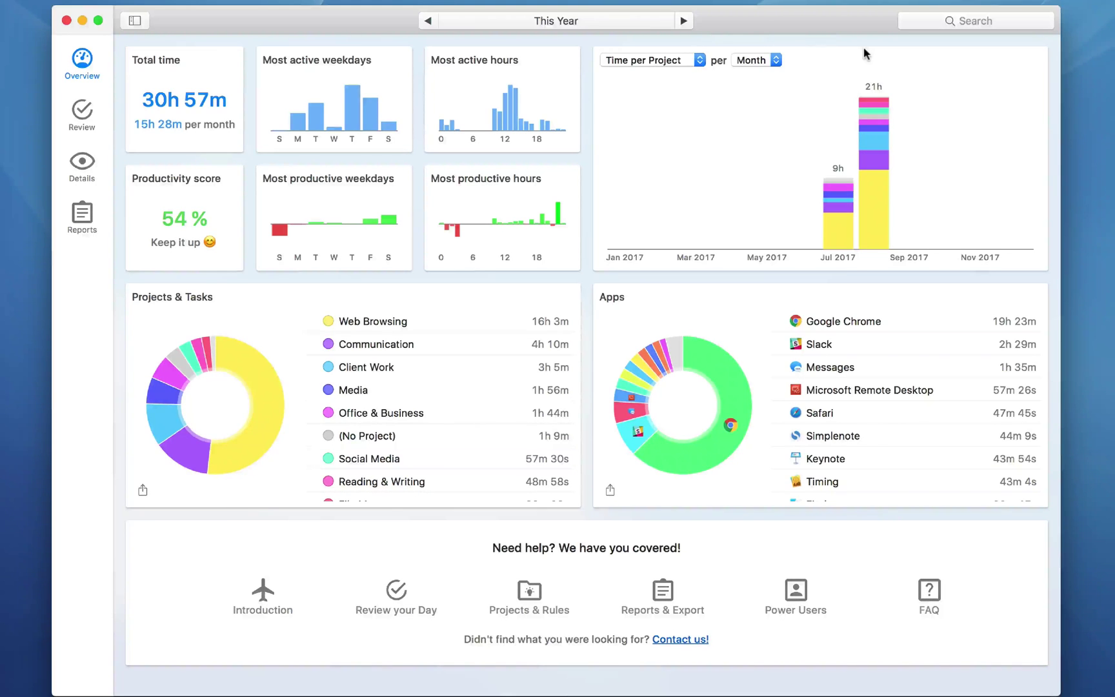
On the Review page, view the Tech and News & Procrastination projects' rule settings
left_click(86, 110)
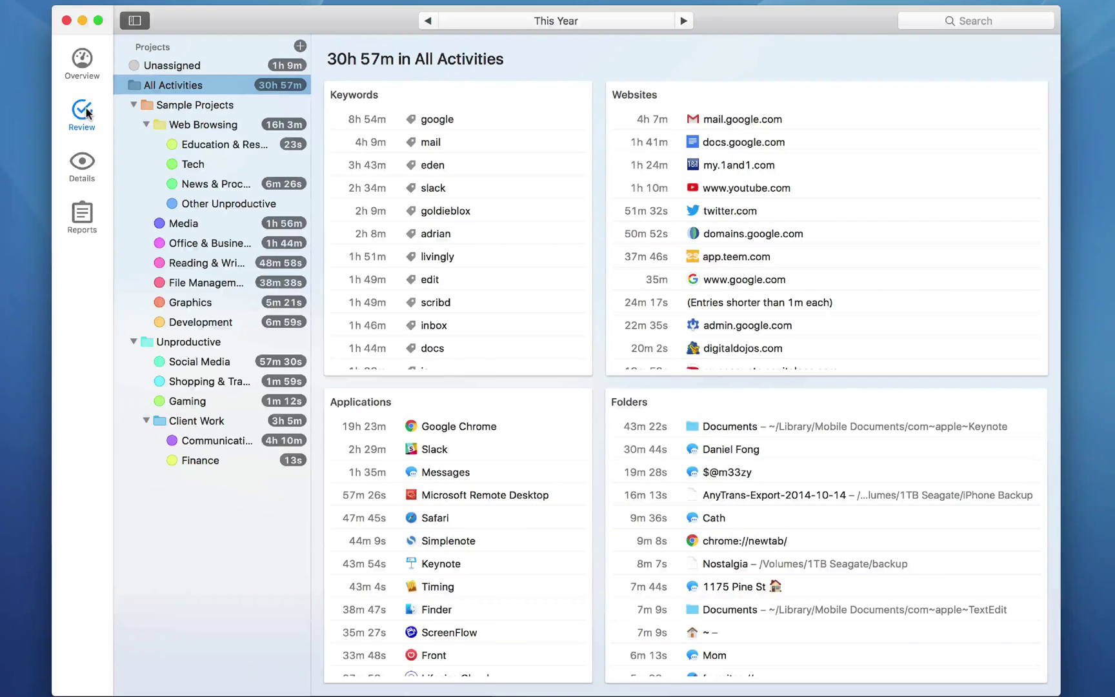
right_click(215, 163)
left_click(223, 173)
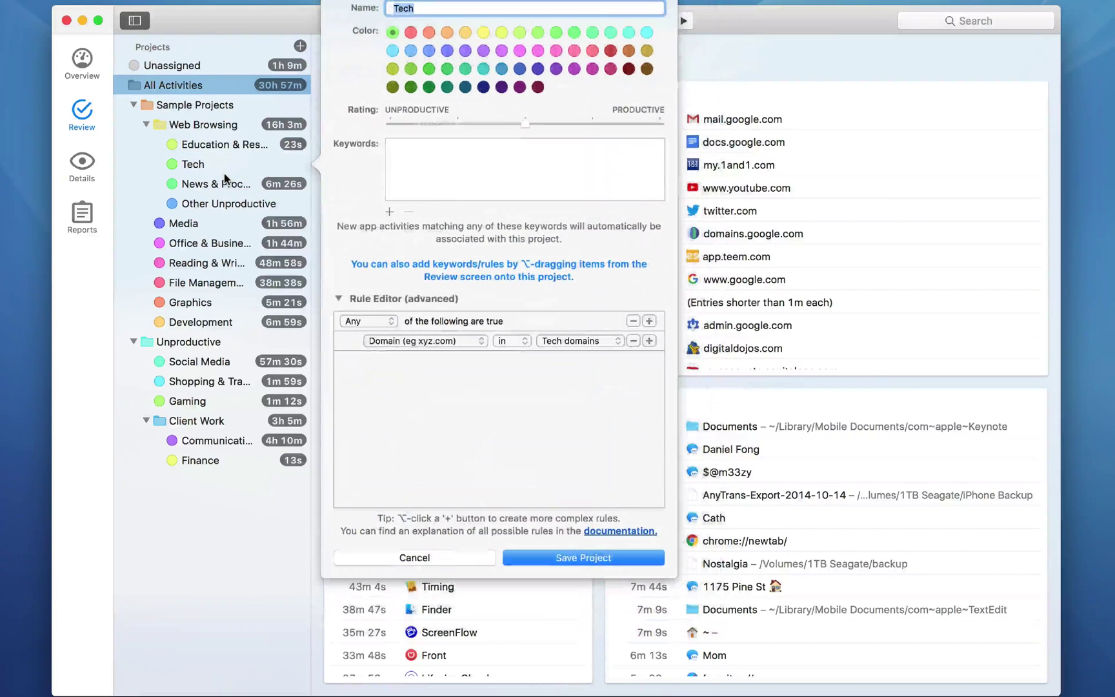
right_click(223, 185)
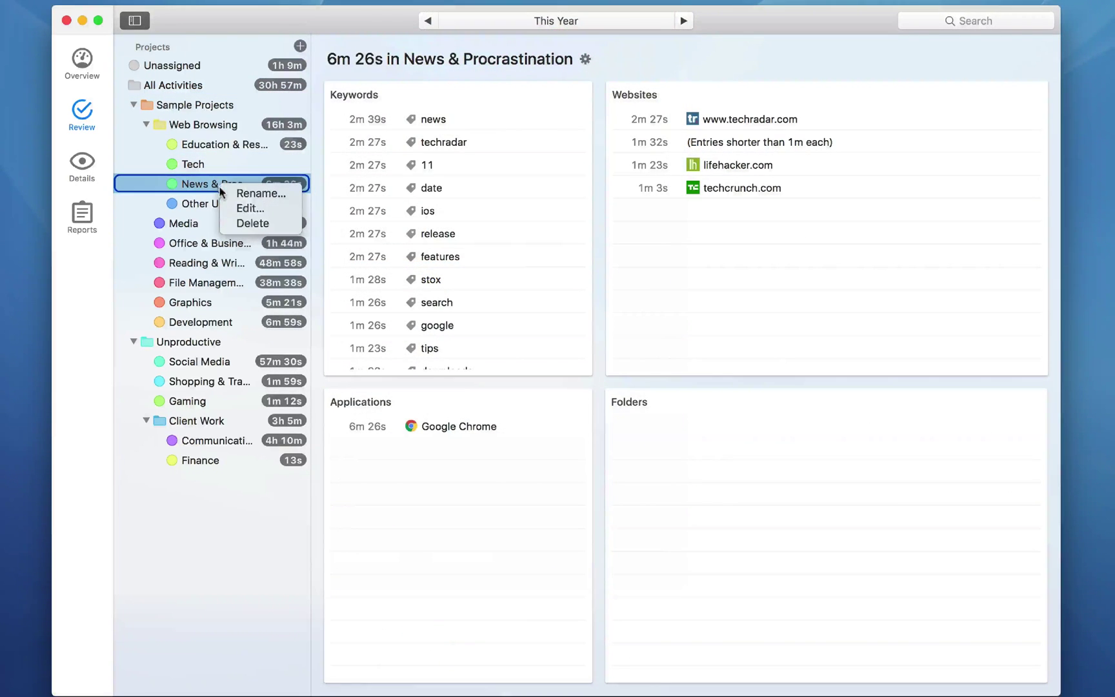
left_click(245, 208)
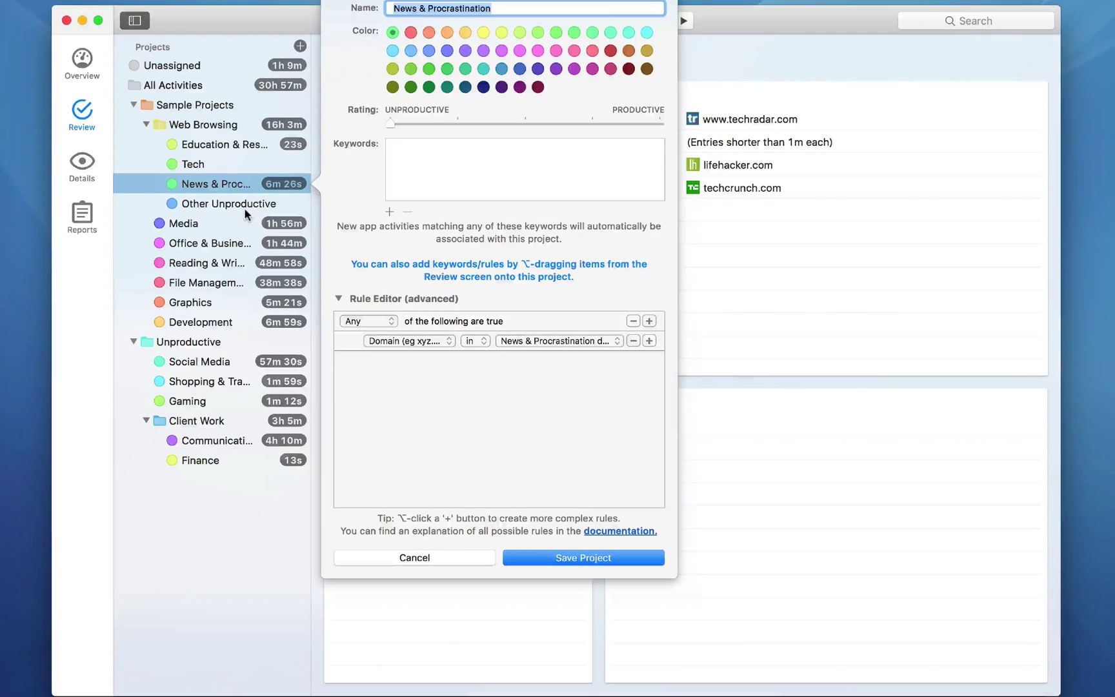
Inspect the Reading & Writing project's rules and cancel without changing anything
left_click(243, 262)
right_click(244, 263)
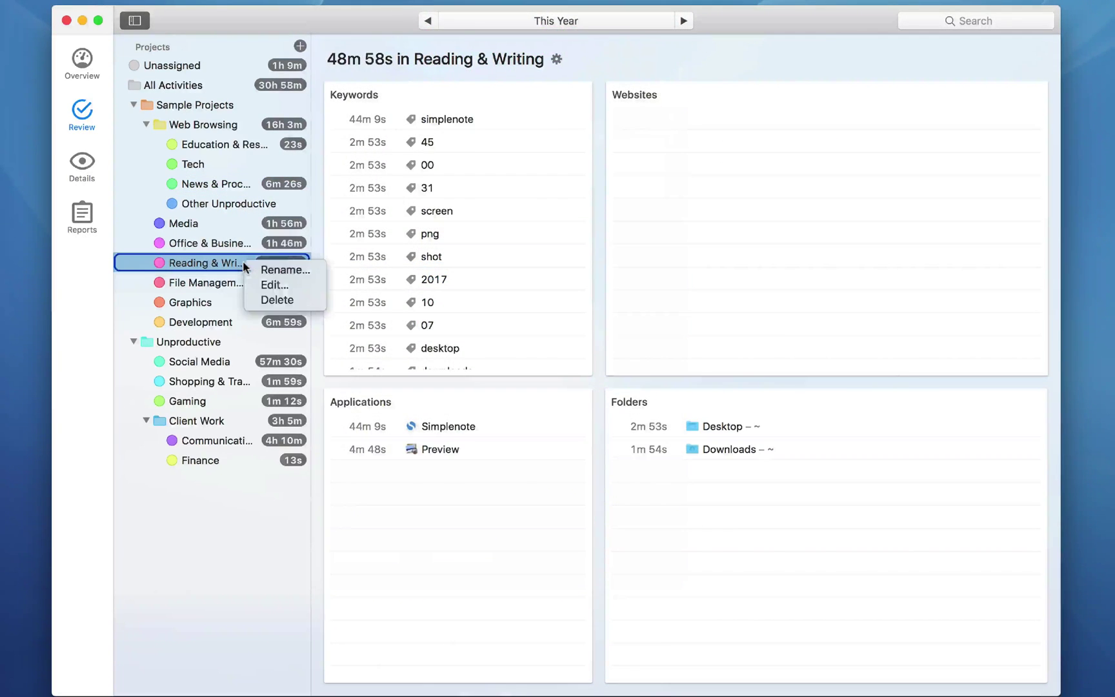
left_click(262, 284)
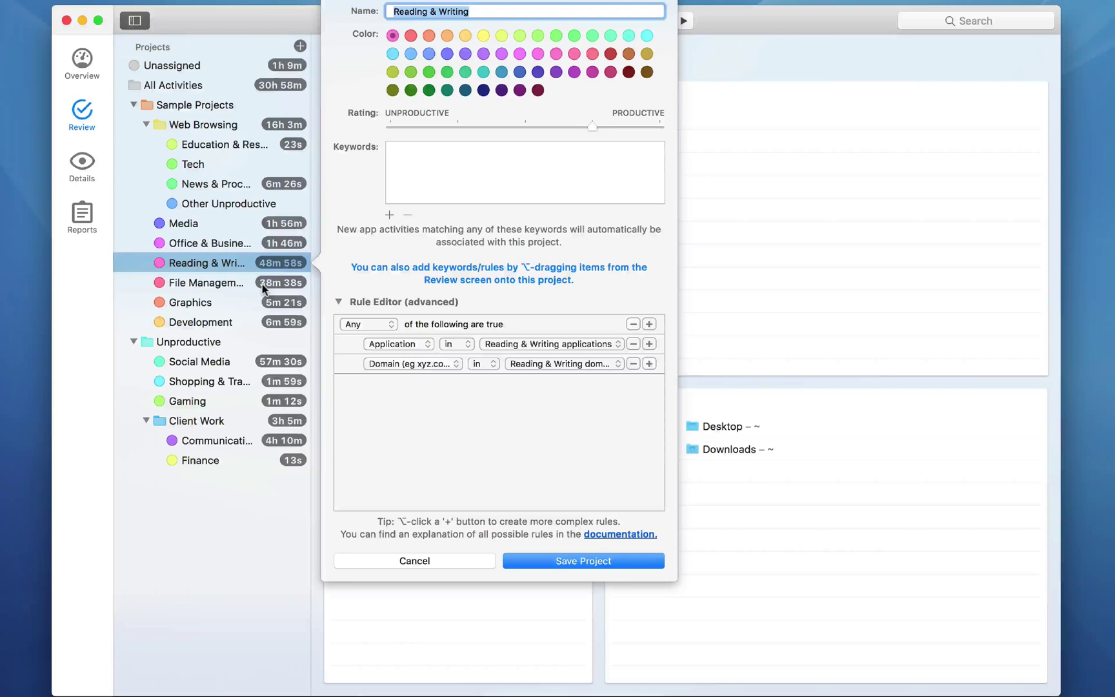
left_click(400, 563)
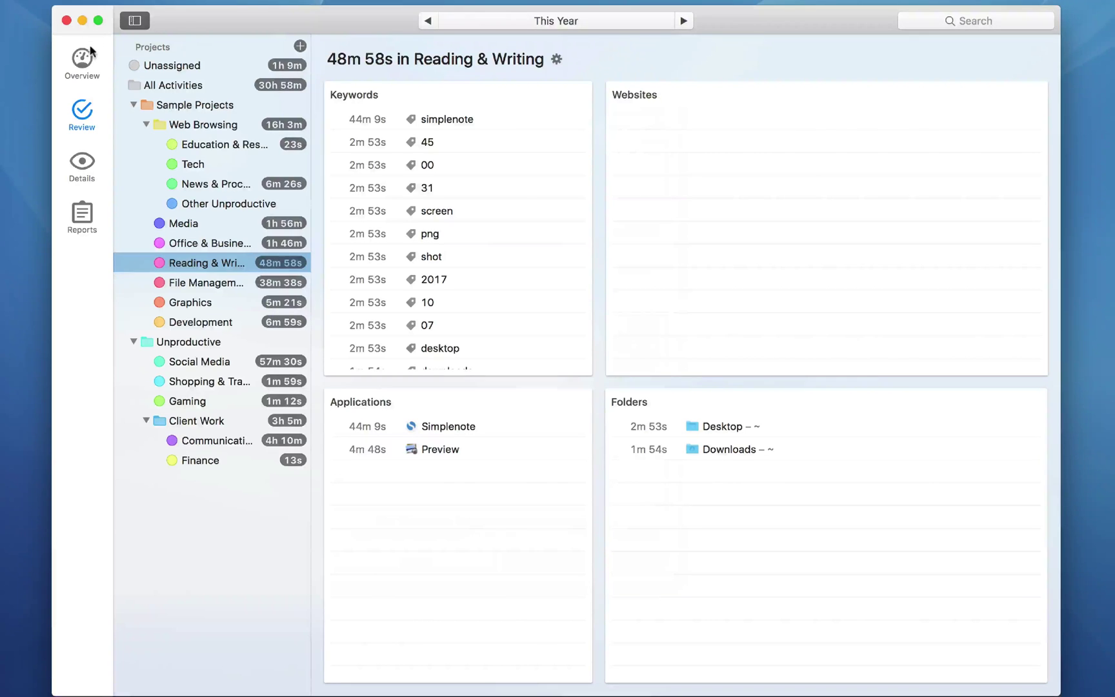
Return to Timing's Overview dashboard from the sidebar
left_click(87, 64)
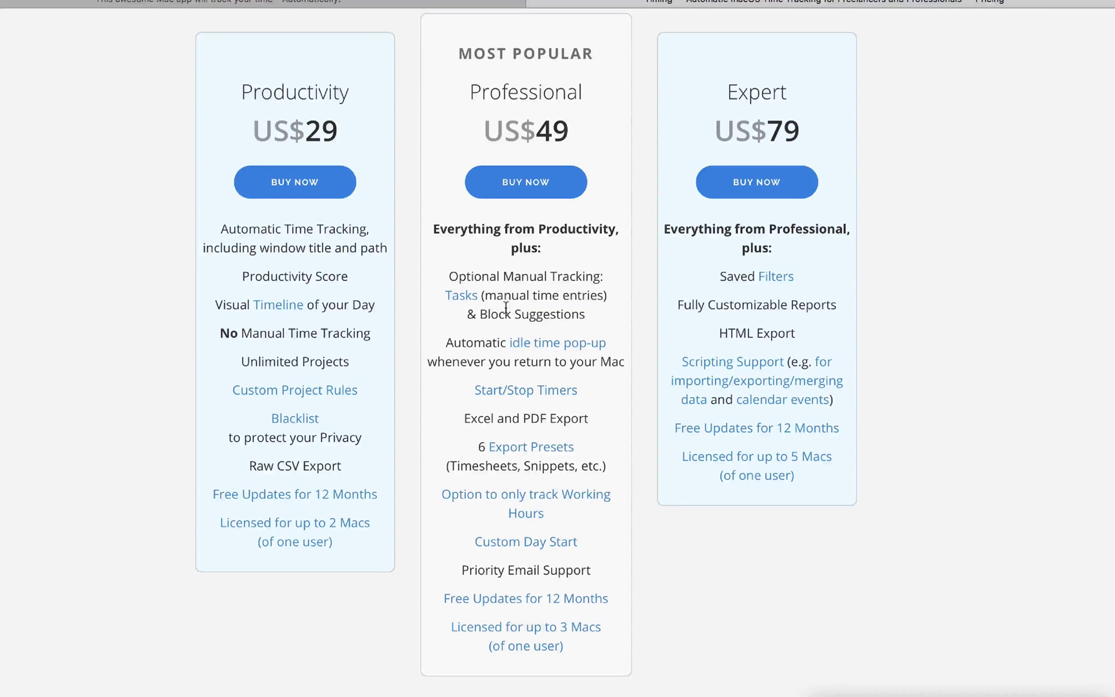
Scroll through the Productivity ($29), Professional ($49) and Expert ($79) plan details on the pricing page
scroll(505, 308, "down", 3)
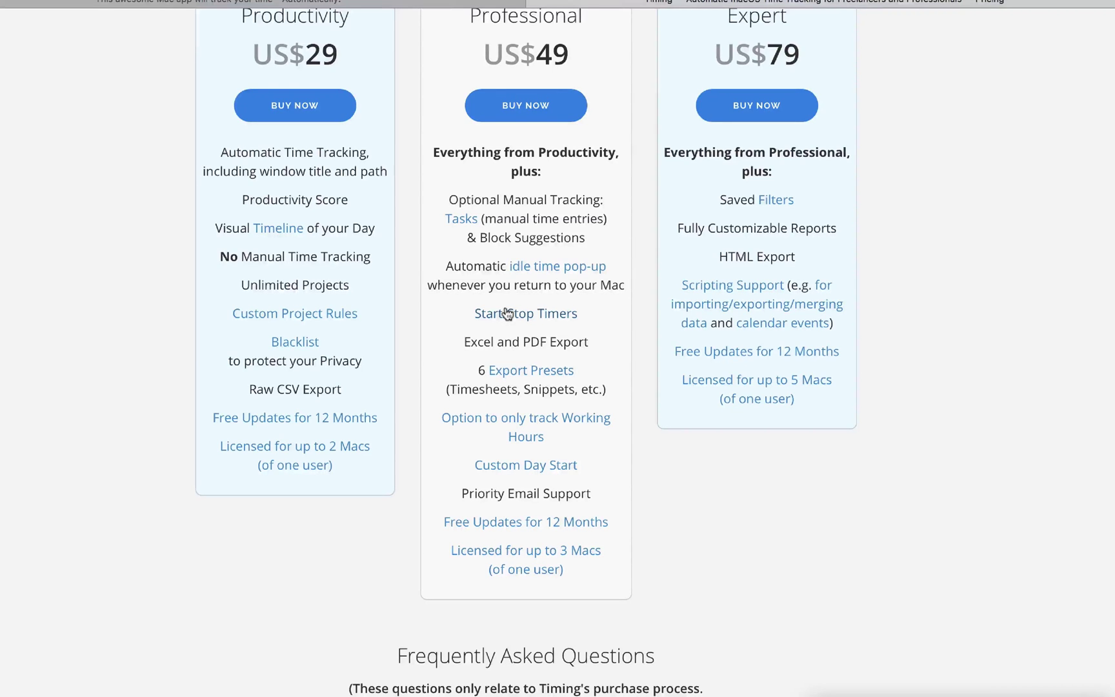
scroll(506, 313, "down", 2)
scroll(504, 306, "up", 3)
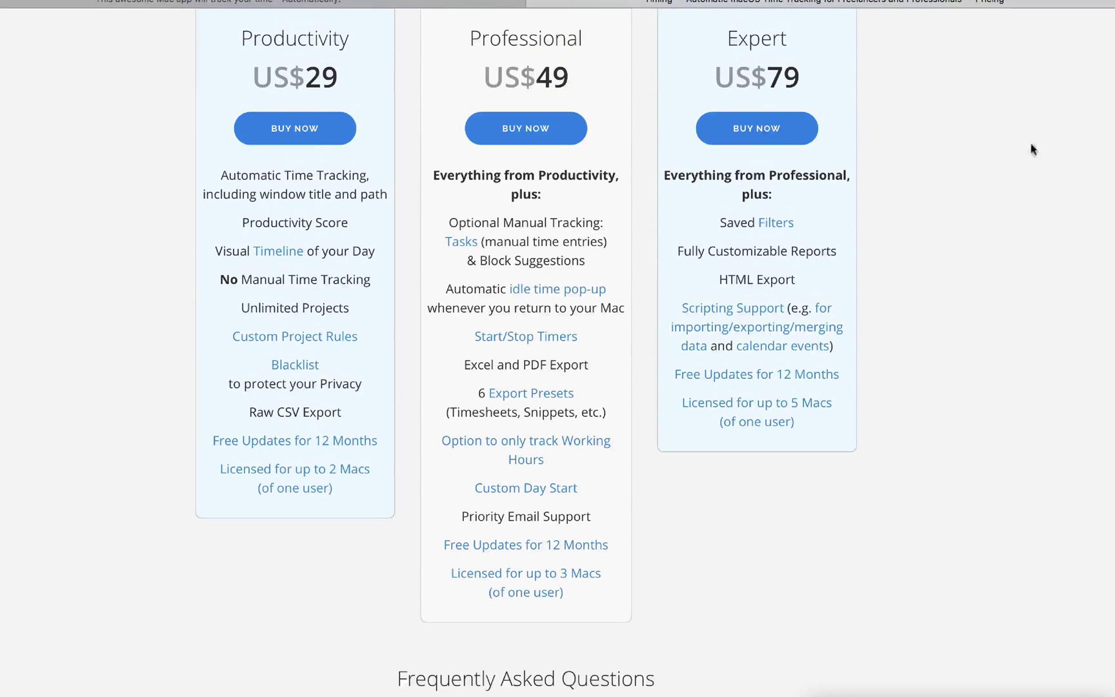
scroll(708, 350, "up", 1)
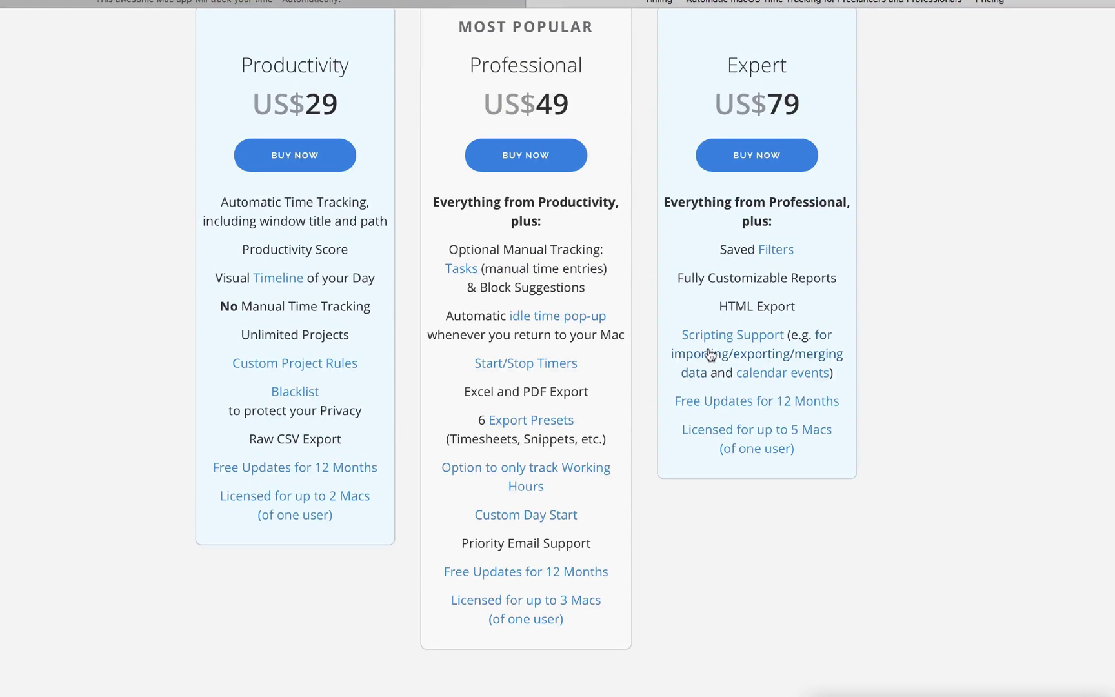